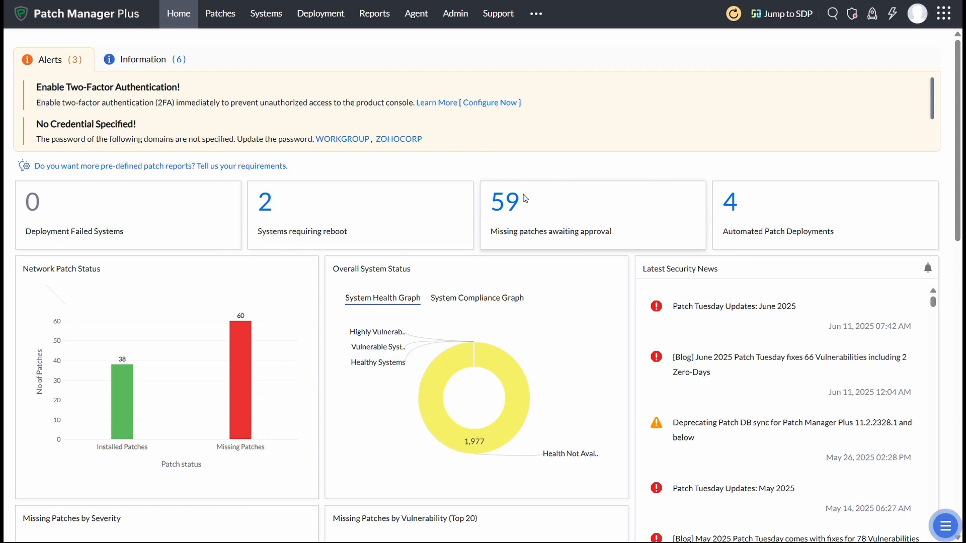
From Deployment > Test and Approve, open a new Test Group Deployment form in modify mode.
{"action": "left_click", "coordinate": [320, 14]}
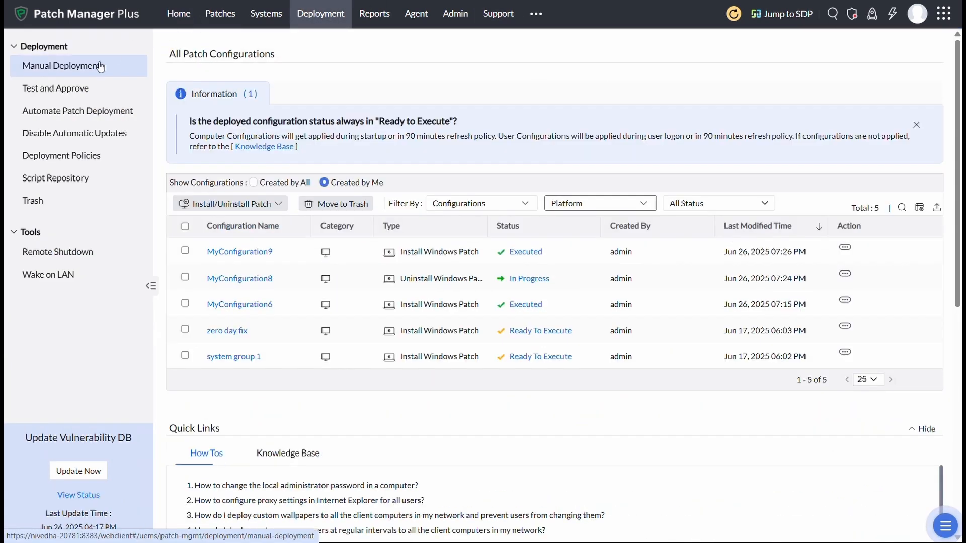
{"action": "left_click", "coordinate": [75, 89]}
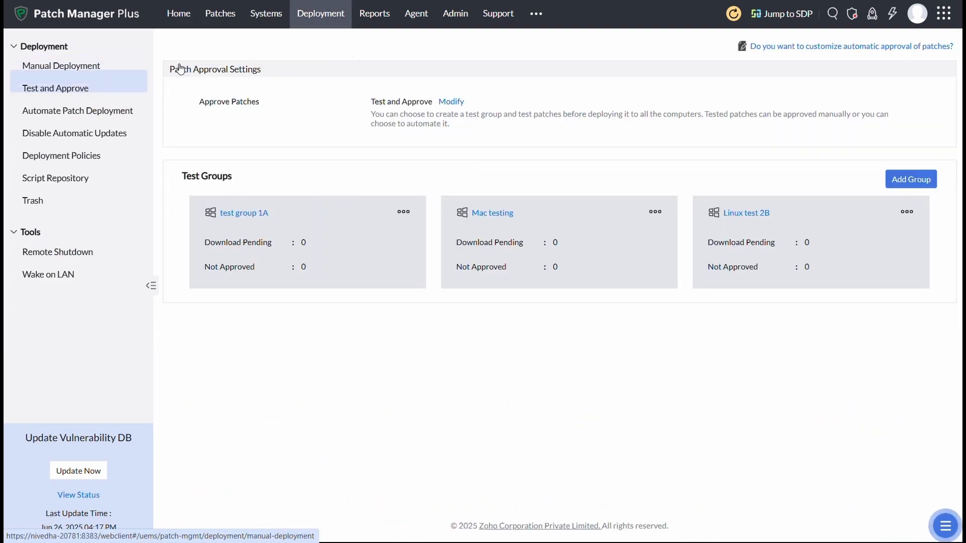
{"action": "left_click", "coordinate": [451, 103]}
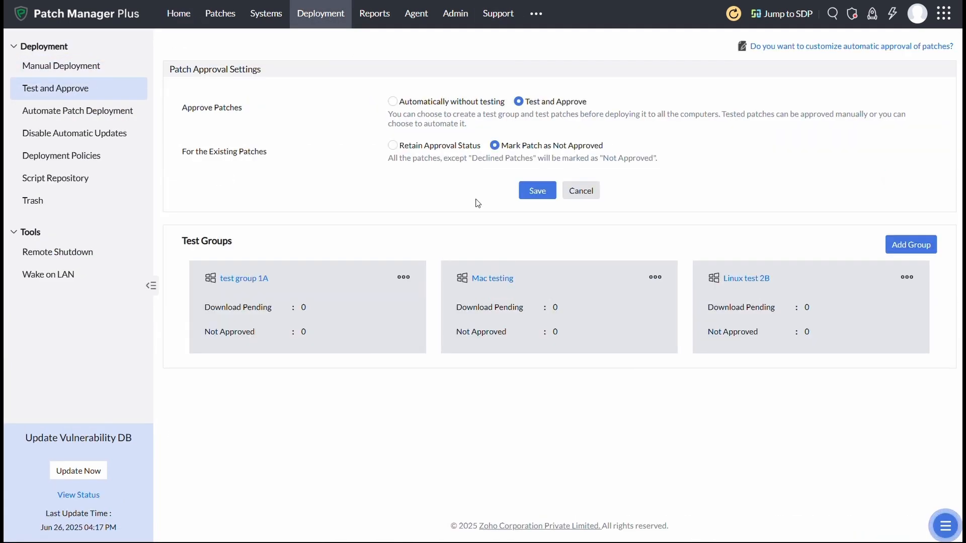
{"action": "left_click", "coordinate": [926, 249]}
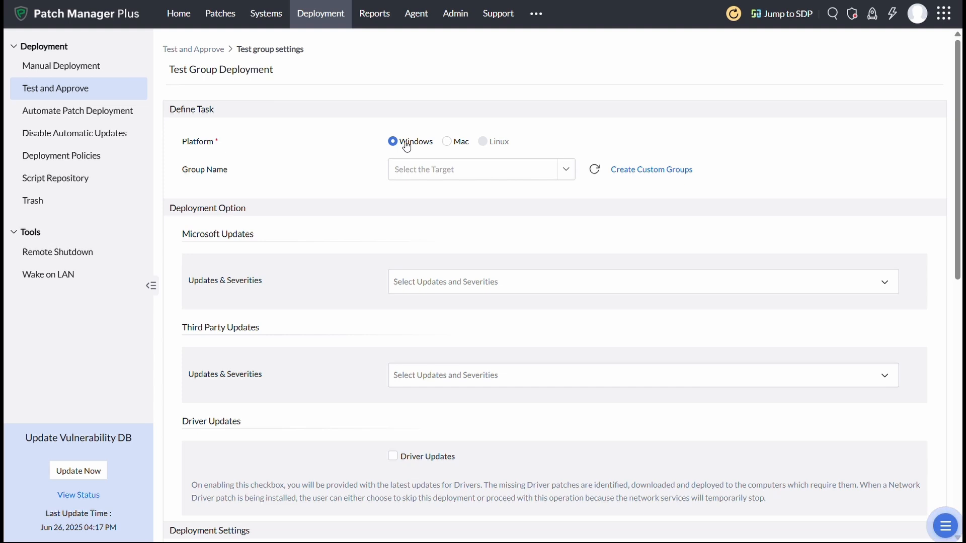
Target pilot group -1 and include Microsoft Security Updates in the test deployment.
{"action": "left_click", "coordinate": [437, 168]}
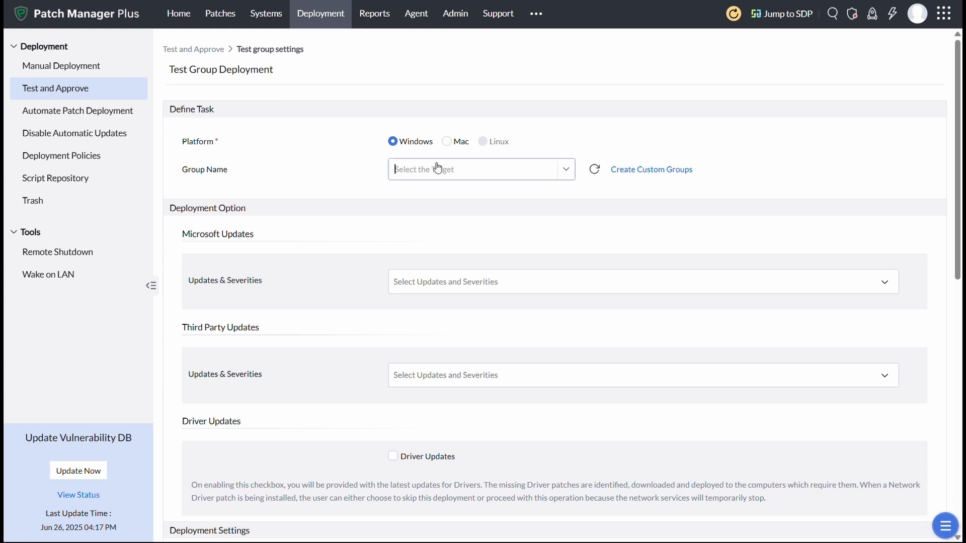
{"action": "type", "text": "pil"}
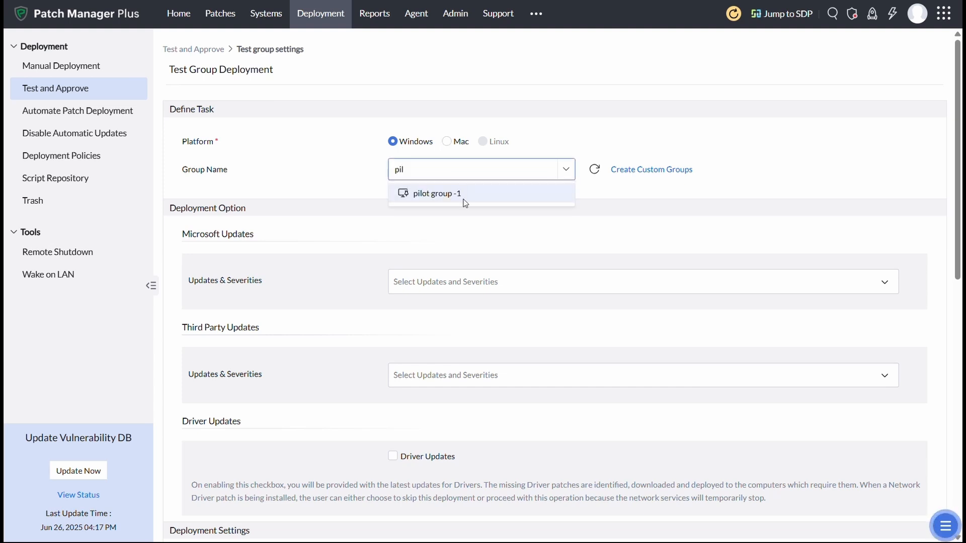
{"action": "left_click", "coordinate": [464, 196]}
{"action": "left_click", "coordinate": [427, 282]}
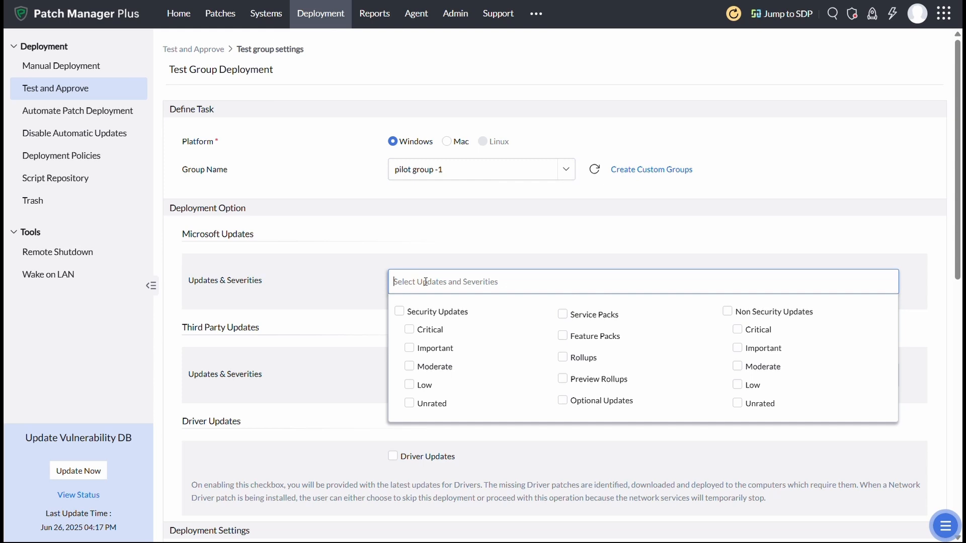
{"action": "left_click", "coordinate": [436, 314]}
{"action": "left_click", "coordinate": [355, 330]}
Keep the test deployment patching all applications, with no exclusions.
{"action": "scroll", "coordinate": [356, 332], "scroll_direction": "down", "scroll_amount": 3}
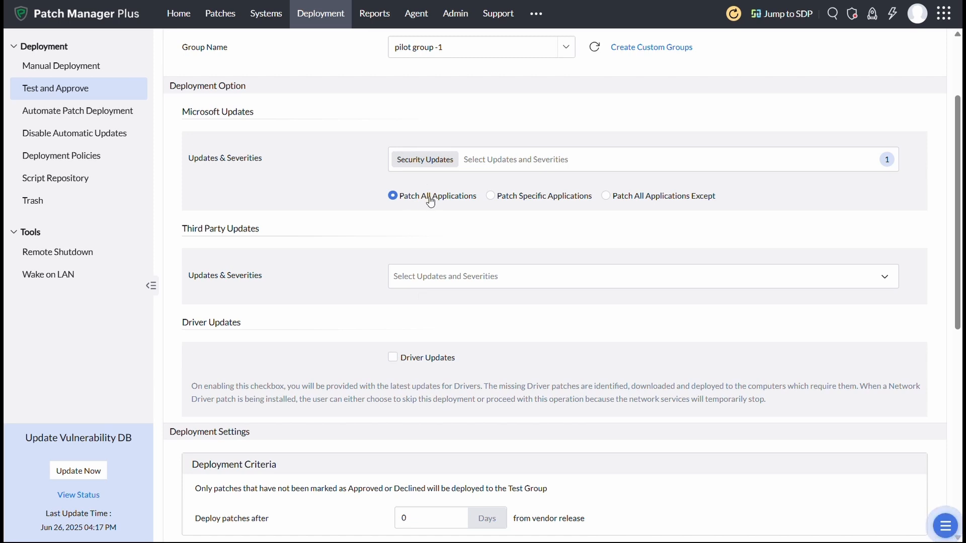
{"action": "left_click", "coordinate": [491, 197]}
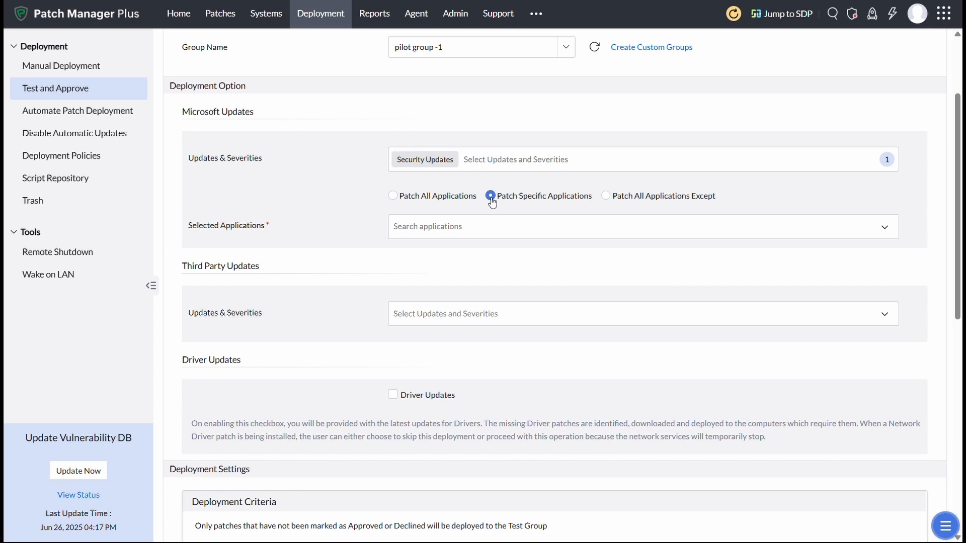
{"action": "left_click", "coordinate": [606, 196]}
{"action": "left_click", "coordinate": [535, 230]}
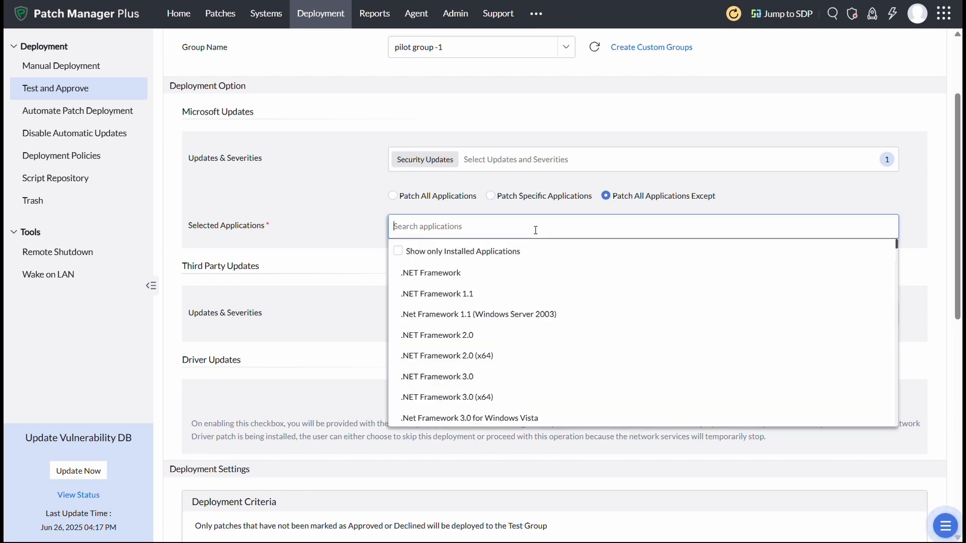
{"action": "left_click", "coordinate": [393, 197]}
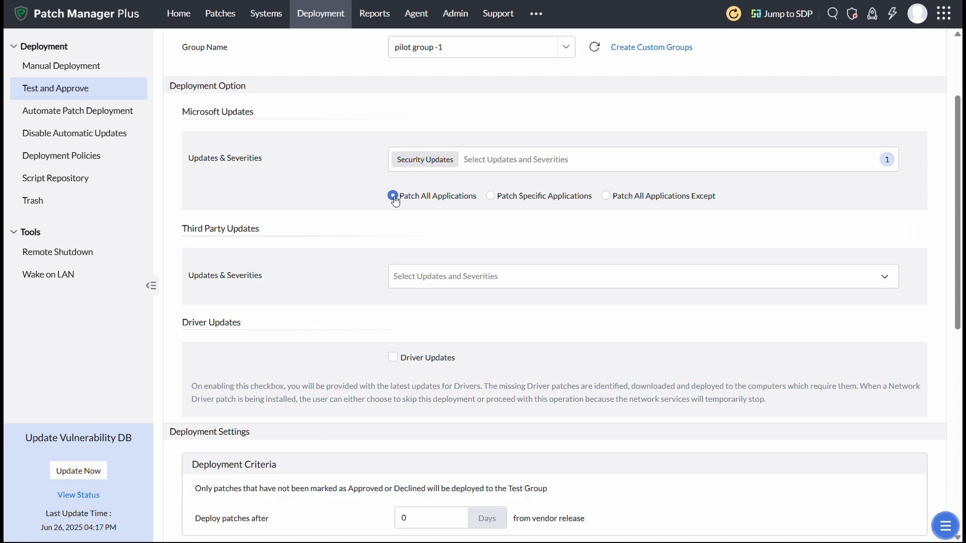
Set Deploy patches after to 0 days.
{"action": "scroll", "coordinate": [441, 221], "scroll_direction": "down", "scroll_amount": 3}
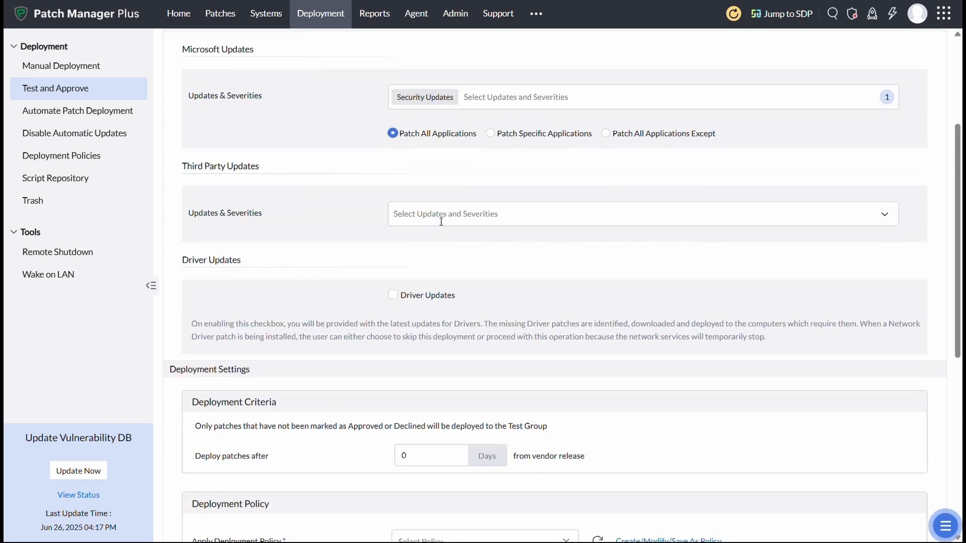
{"action": "scroll", "coordinate": [441, 226], "scroll_direction": "down", "scroll_amount": 2}
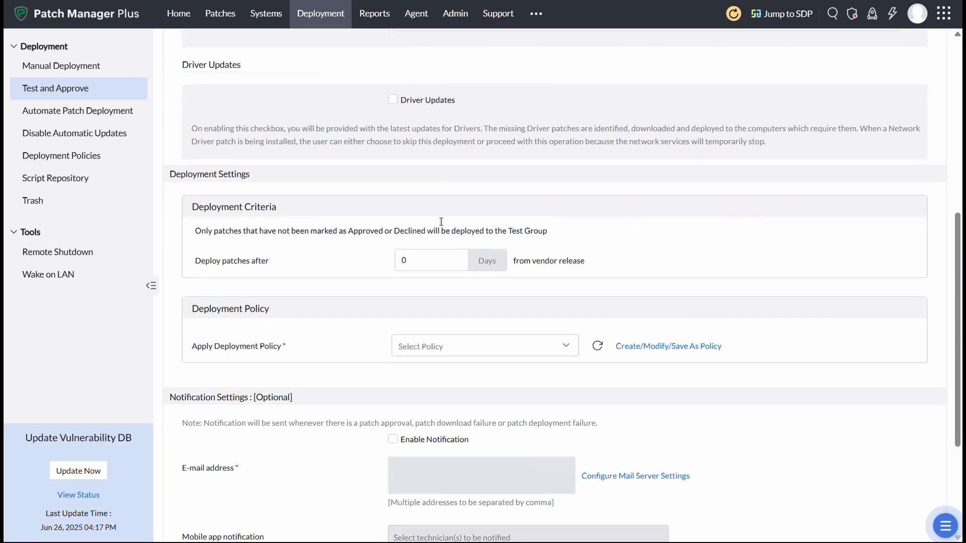
{"action": "scroll", "coordinate": [440, 166], "scroll_direction": "down", "scroll_amount": 1}
{"action": "left_click", "coordinate": [414, 240]}
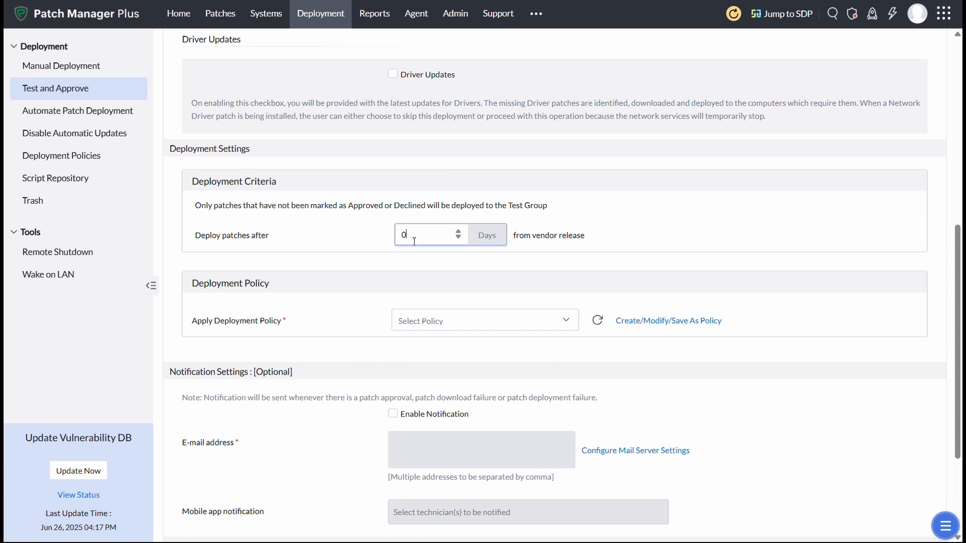
{"action": "key", "text": "BackSpace"}
{"action": "type", "text": "0"}
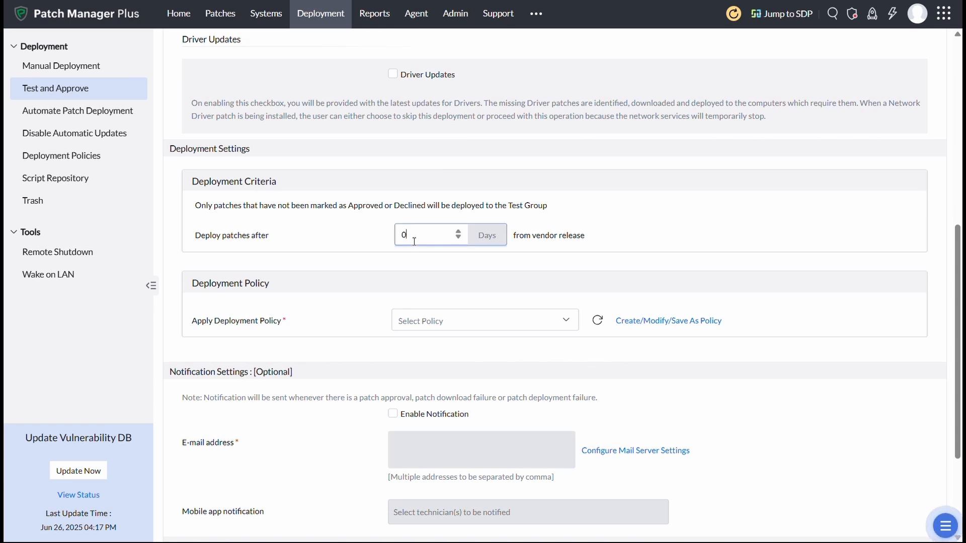
Apply the 'Deploy any time at the earliest' deployment policy.
{"action": "scroll", "coordinate": [544, 308], "scroll_direction": "down", "scroll_amount": 2}
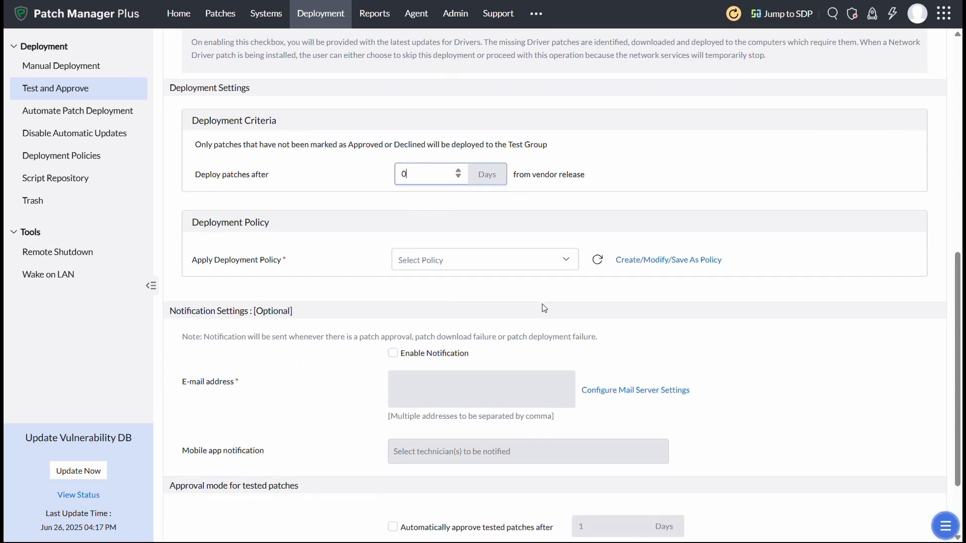
{"action": "scroll", "coordinate": [543, 308], "scroll_direction": "down", "scroll_amount": 1}
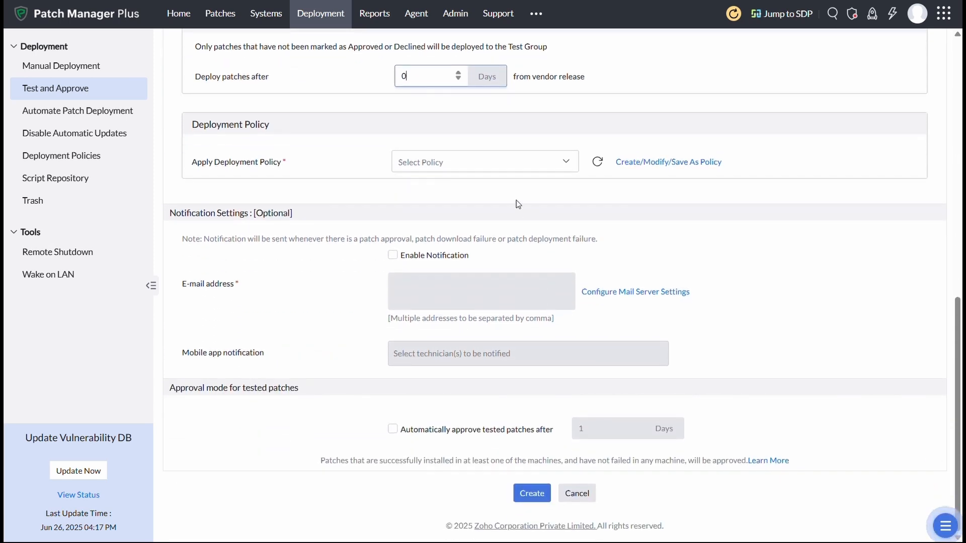
{"action": "left_click", "coordinate": [480, 163]}
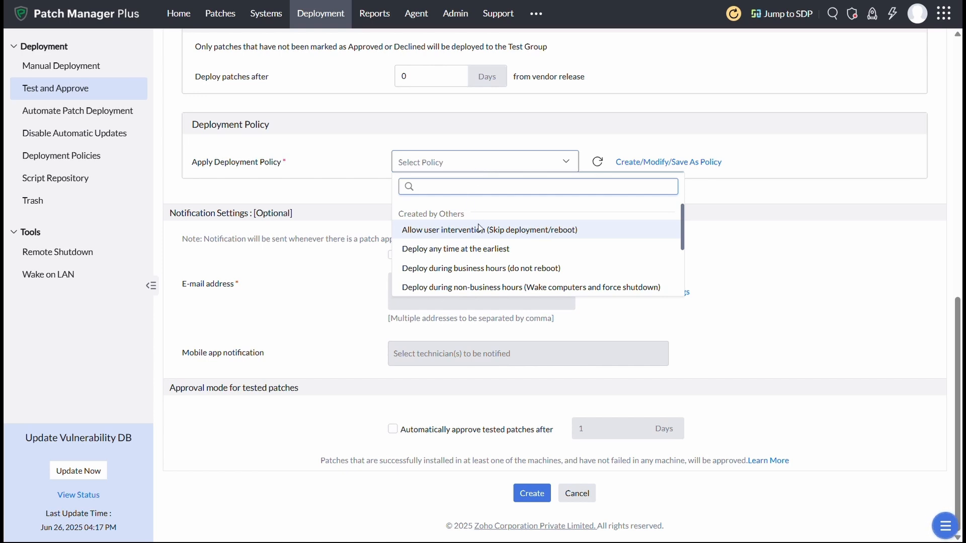
{"action": "scroll", "coordinate": [484, 278], "scroll_direction": "down", "scroll_amount": 2}
{"action": "scroll", "coordinate": [484, 279], "scroll_direction": "up", "scroll_amount": 3}
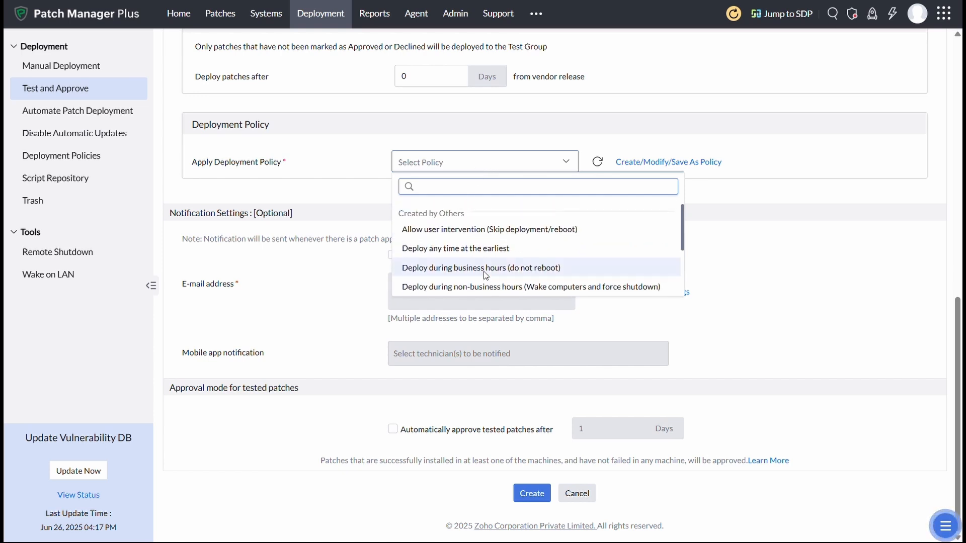
{"action": "left_click", "coordinate": [467, 248]}
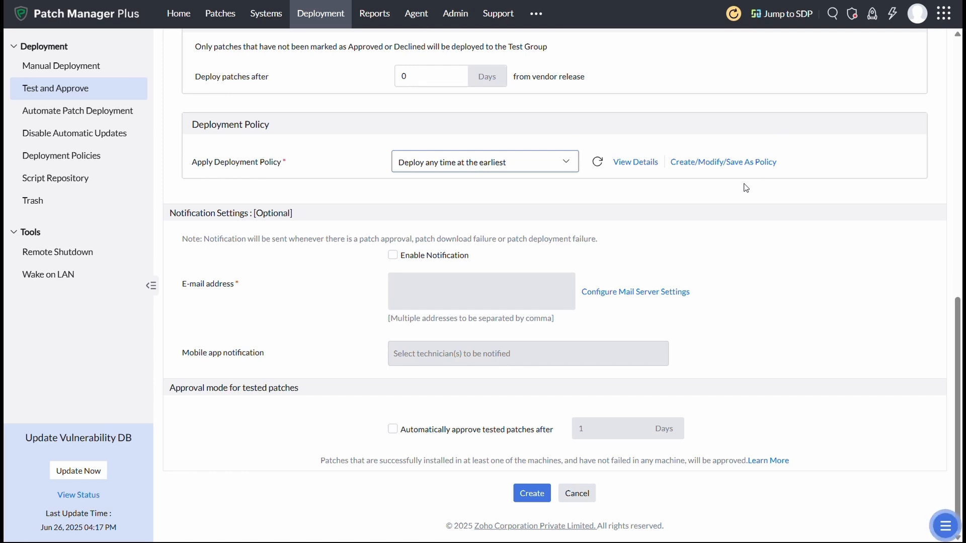
Enable notifications to an e-mail address, auto-approve tested patches after 1 day, and create the group.
{"action": "left_click", "coordinate": [395, 259]}
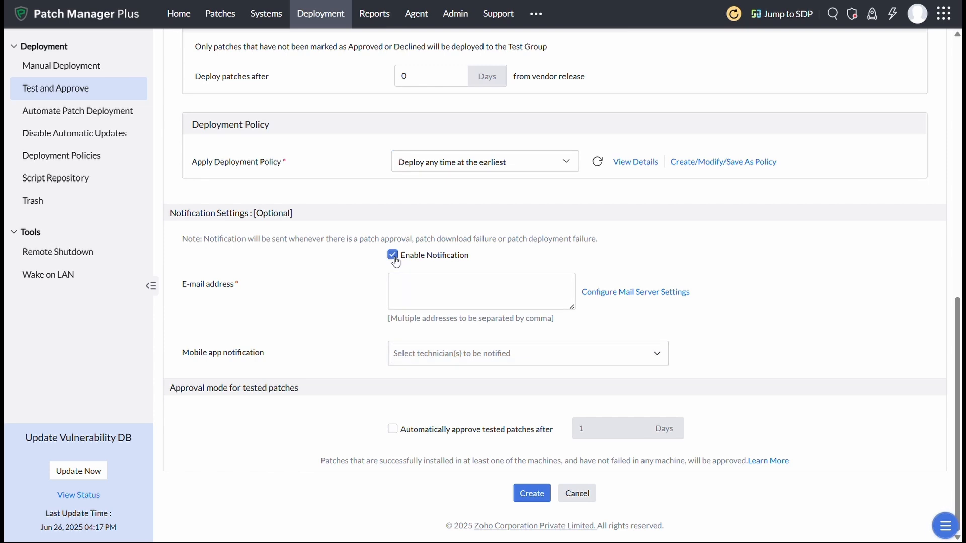
{"action": "left_click", "coordinate": [409, 296]}
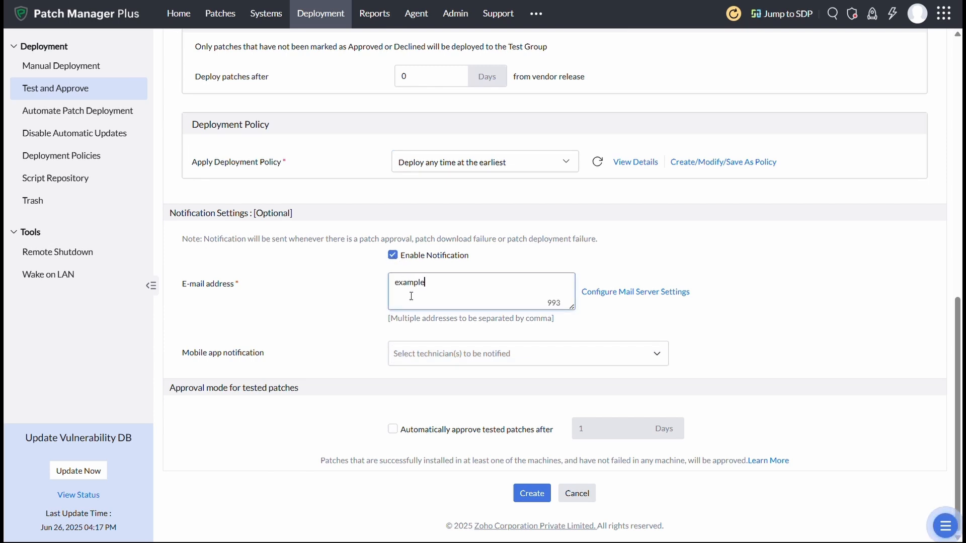
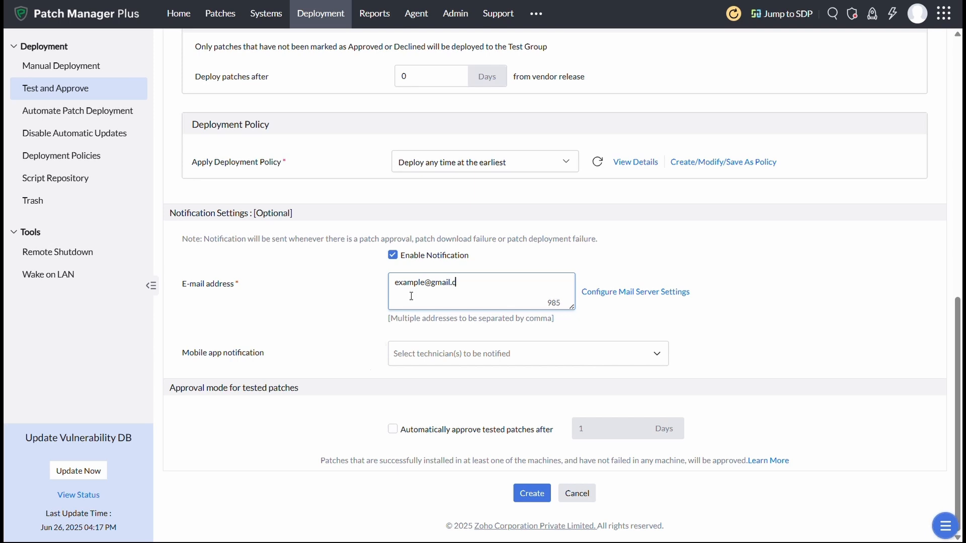
{"action": "left_click", "coordinate": [367, 367]}
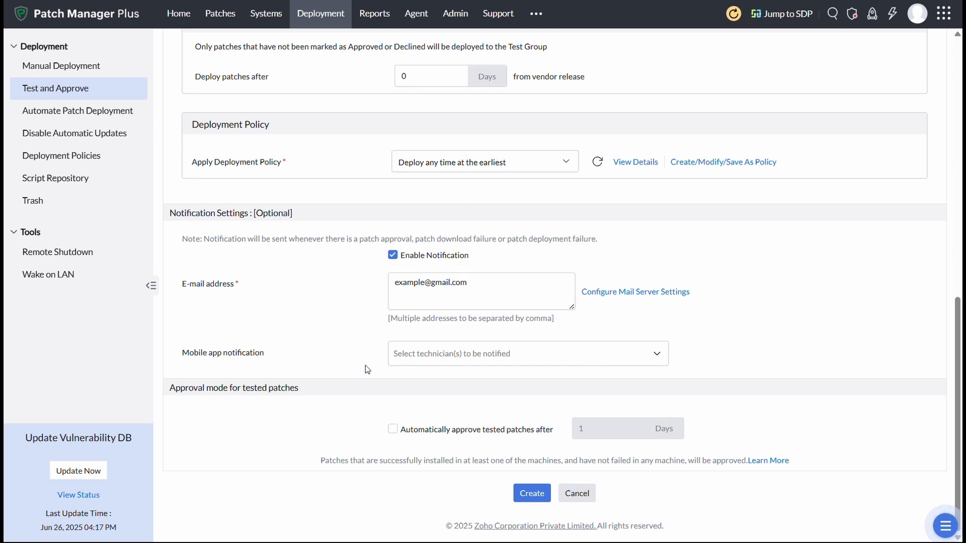
{"action": "left_click", "coordinate": [393, 430]}
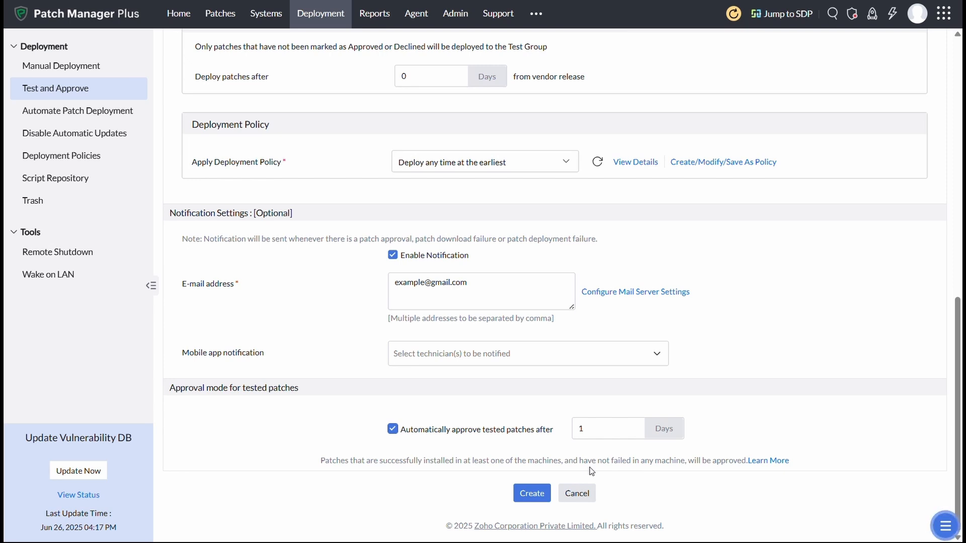
{"action": "left_click", "coordinate": [532, 494]}
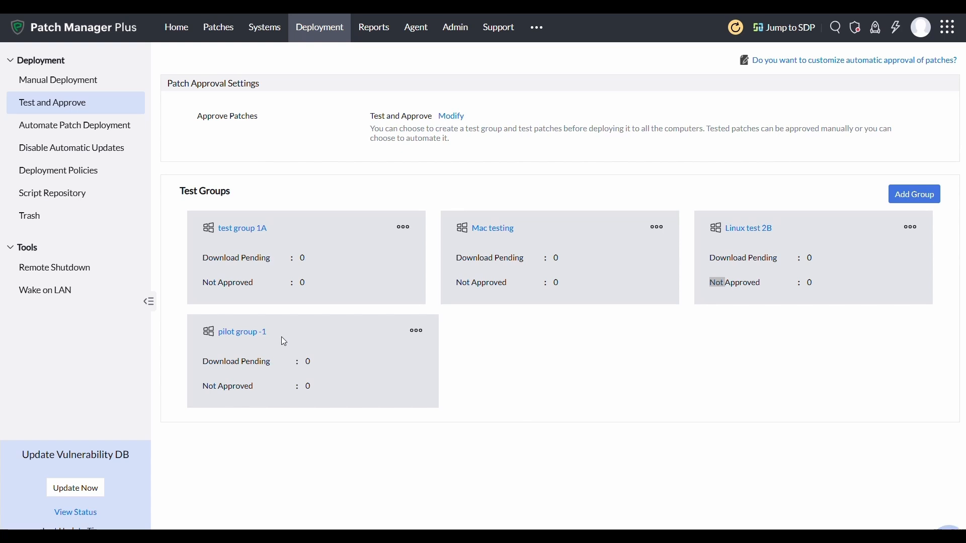
From Automate Patch Deployment, start a new automated task, MyTask13.
{"action": "left_click", "coordinate": [50, 127]}
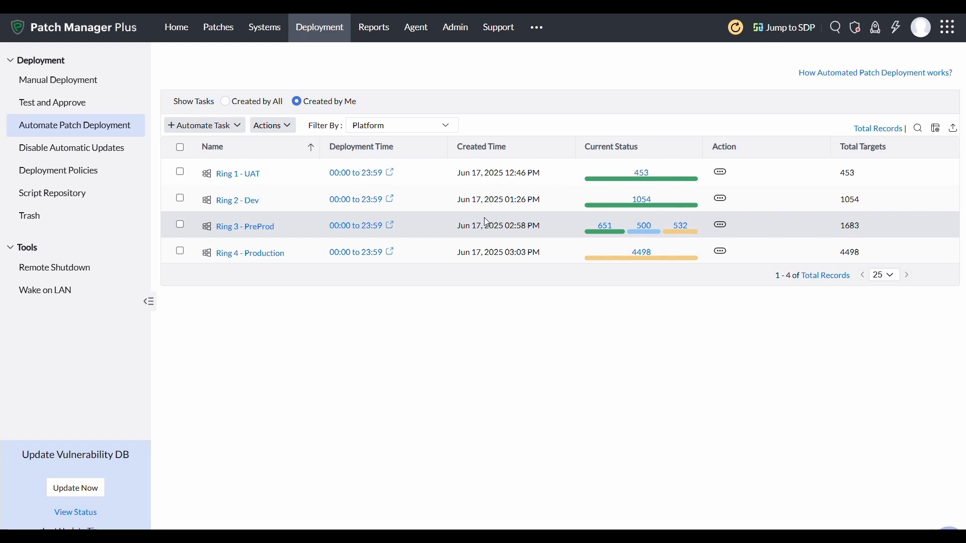
{"action": "left_click", "coordinate": [184, 128]}
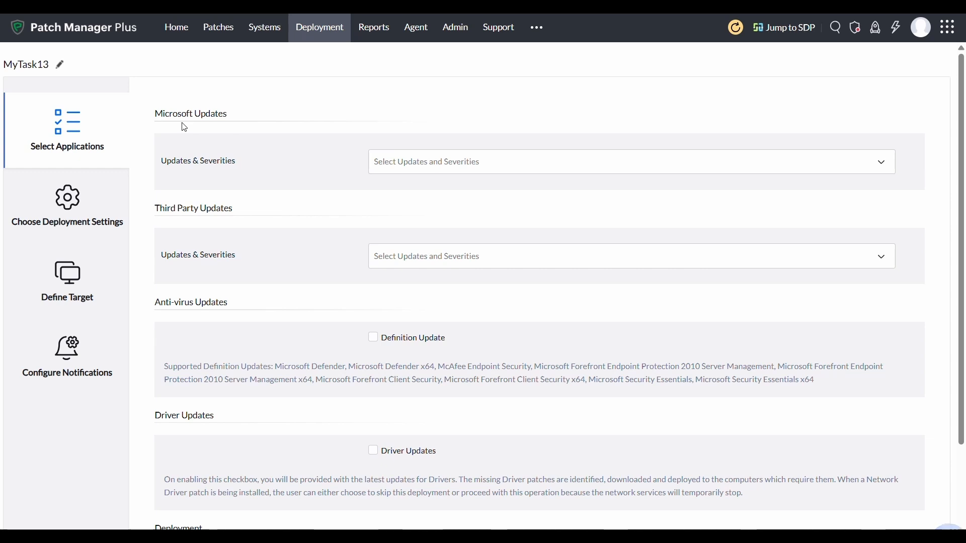
Include Microsoft Security Updates and all five third-party update severities in MyTask13.
{"action": "left_click", "coordinate": [398, 164]}
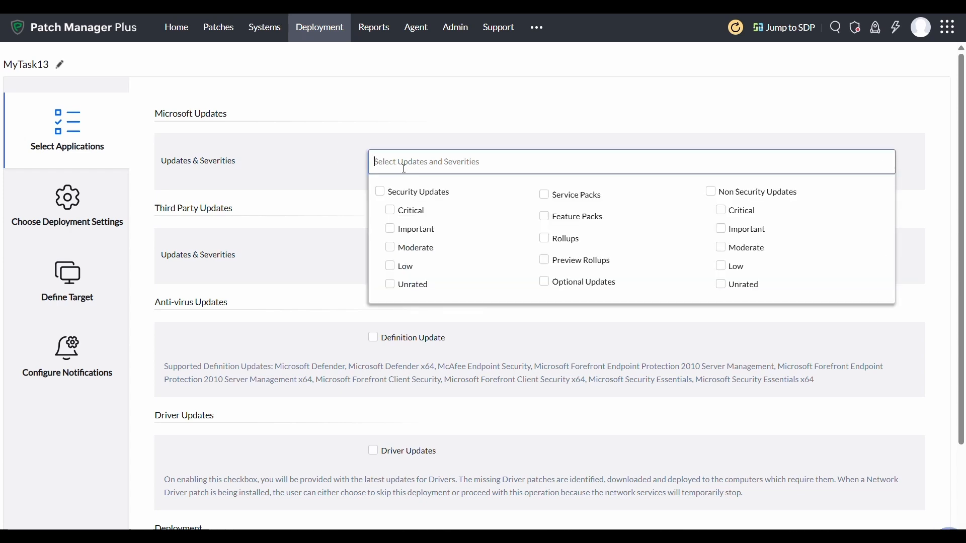
{"action": "left_click", "coordinate": [352, 178]}
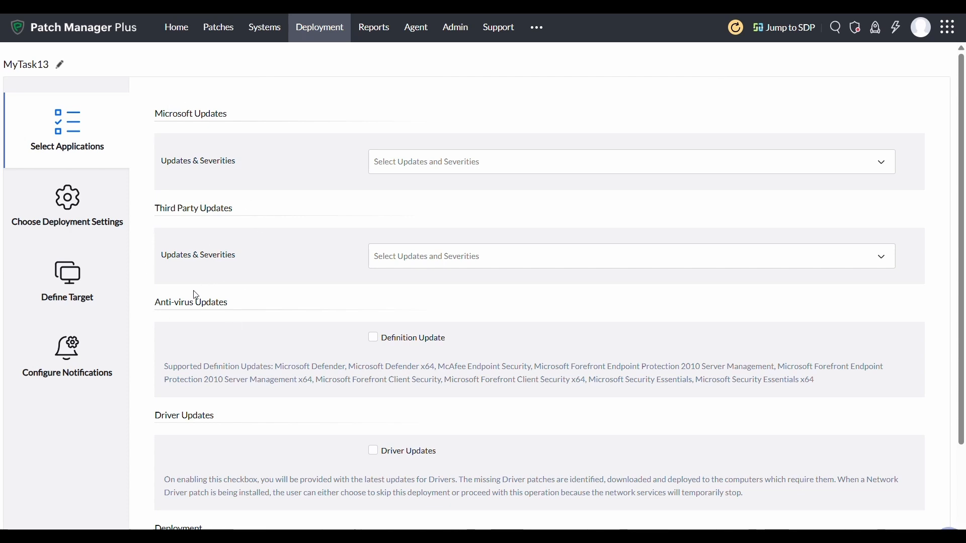
{"action": "scroll", "coordinate": [196, 295], "scroll_direction": "down", "scroll_amount": 1}
{"action": "scroll", "coordinate": [196, 296], "scroll_direction": "down", "scroll_amount": 1}
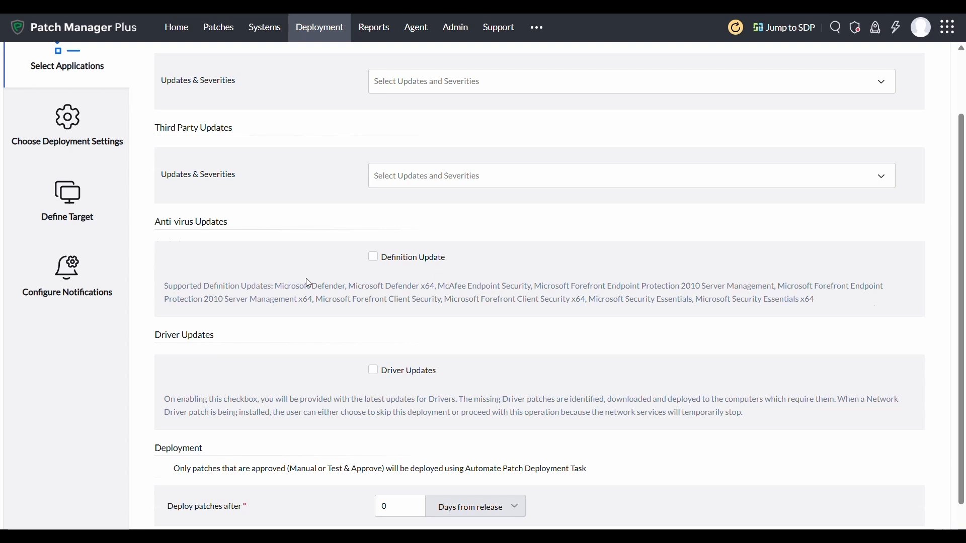
{"action": "scroll", "coordinate": [309, 282], "scroll_direction": "up", "scroll_amount": 2}
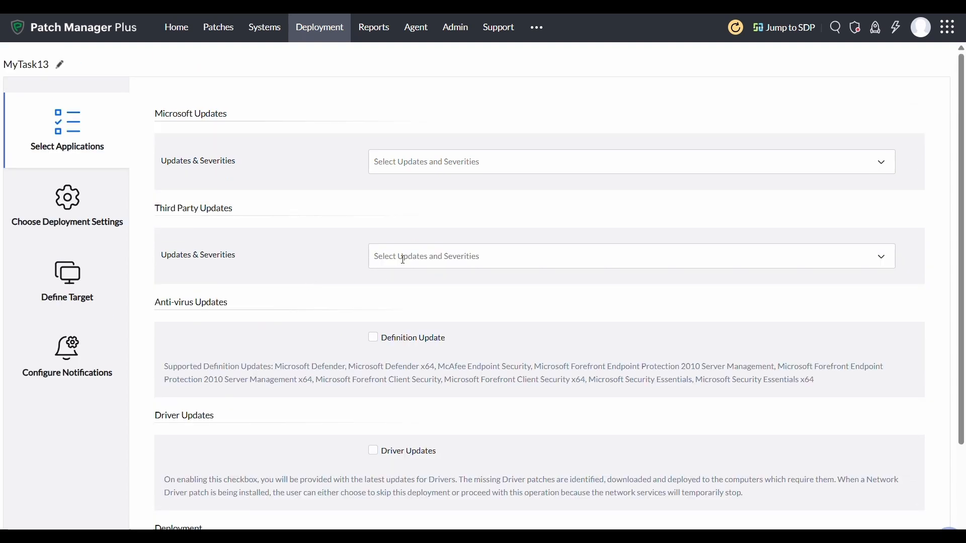
{"action": "left_click", "coordinate": [375, 256]}
{"action": "left_click", "coordinate": [395, 284]}
{"action": "left_click", "coordinate": [433, 162]}
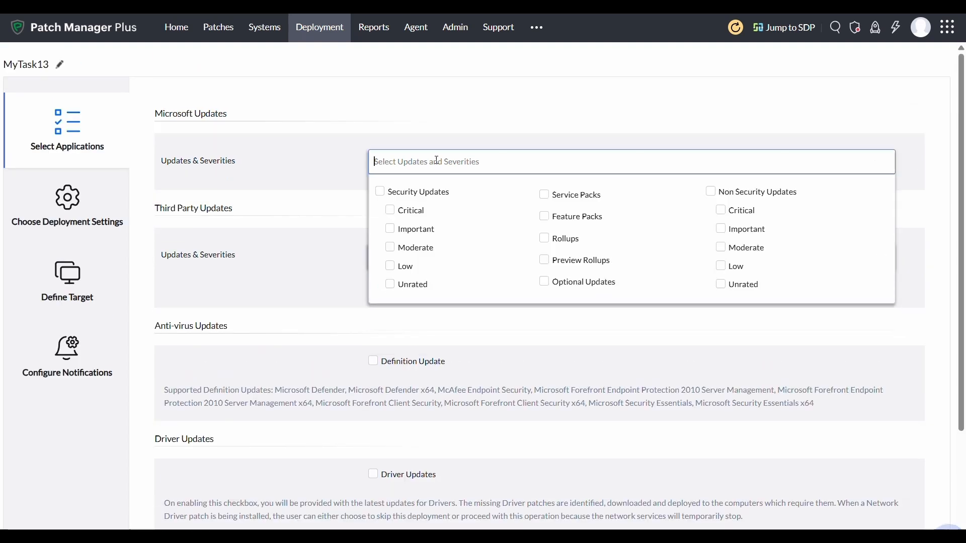
{"action": "left_click", "coordinate": [380, 191]}
{"action": "left_click", "coordinate": [305, 230]}
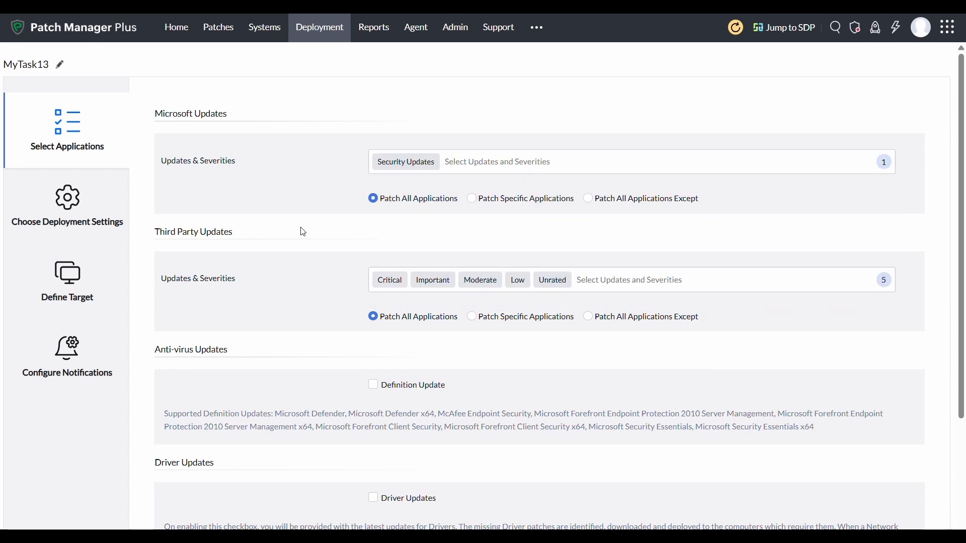
Set Deploy patches after to 3 days from release.
{"action": "scroll", "coordinate": [304, 232], "scroll_direction": "down", "scroll_amount": 4}
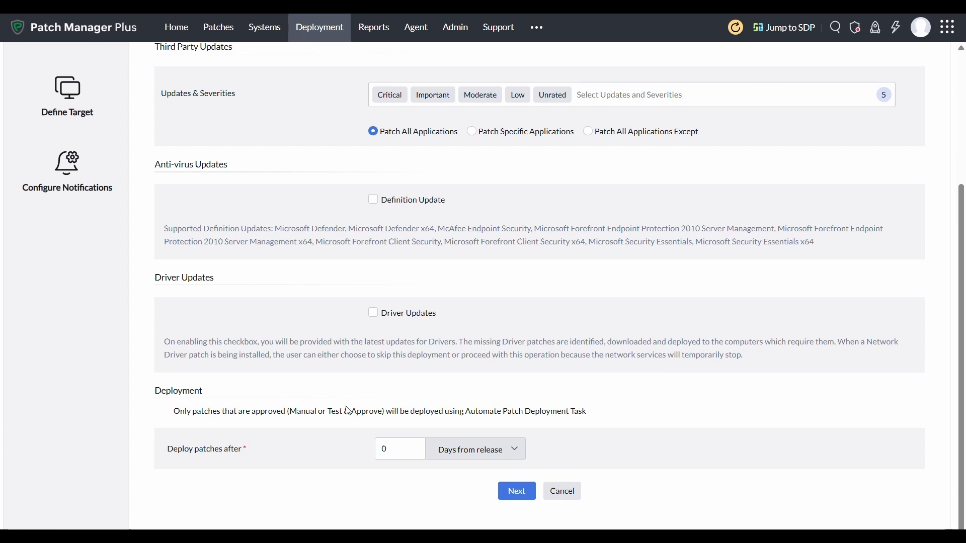
{"action": "left_click", "coordinate": [392, 451]}
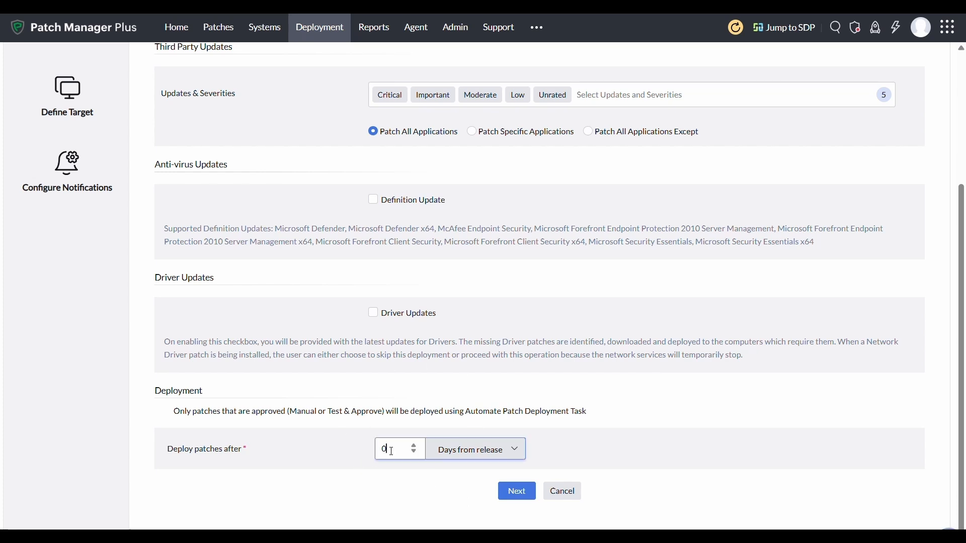
{"action": "key", "text": "BackSpace"}
{"action": "type", "text": "3"}
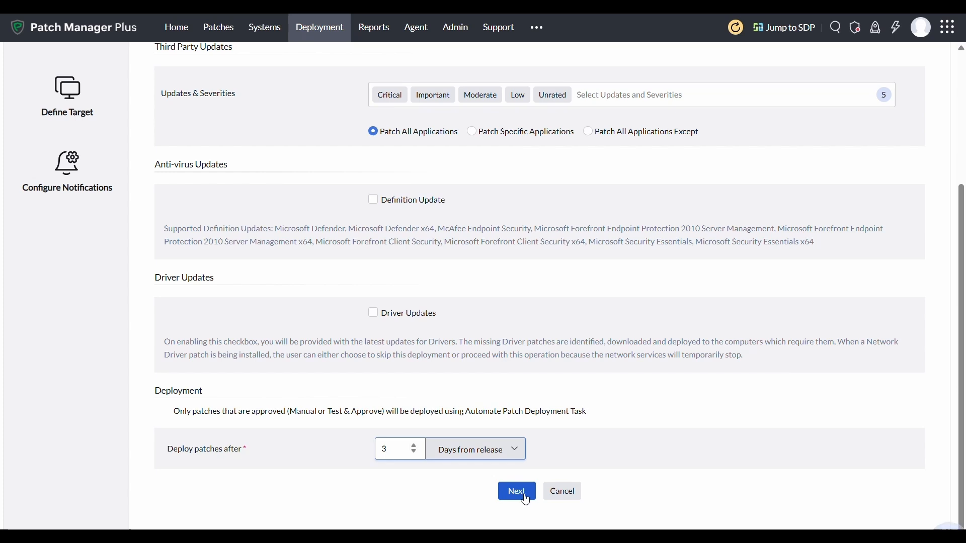
On the deployment settings step, apply the 'Deploy any time at the earliest' policy.
{"action": "left_click", "coordinate": [525, 499]}
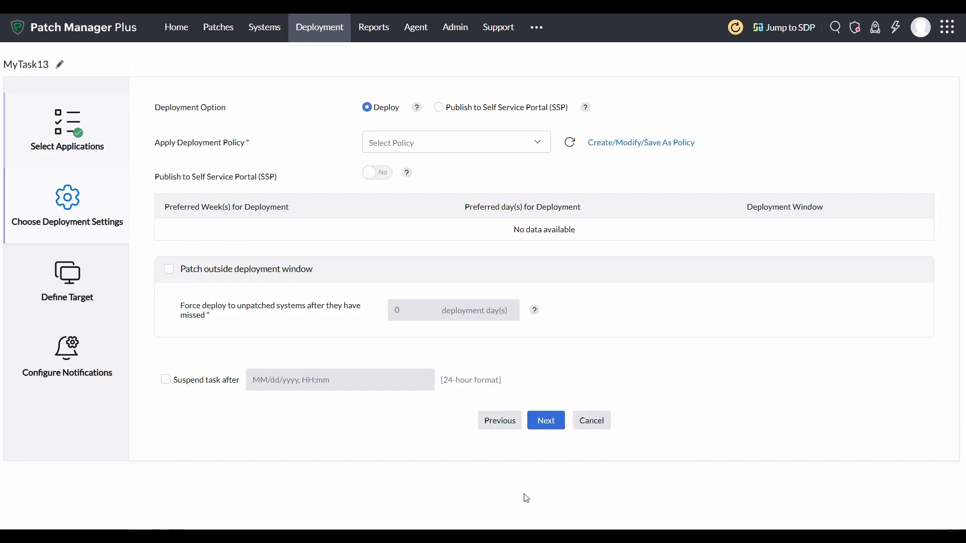
{"action": "left_click", "coordinate": [417, 150]}
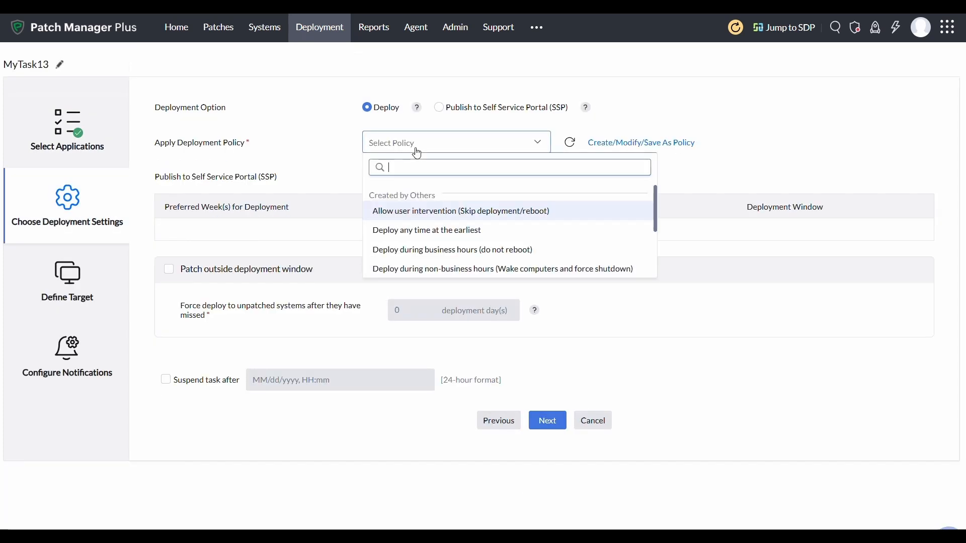
{"action": "scroll", "coordinate": [432, 241], "scroll_direction": "down", "scroll_amount": 3}
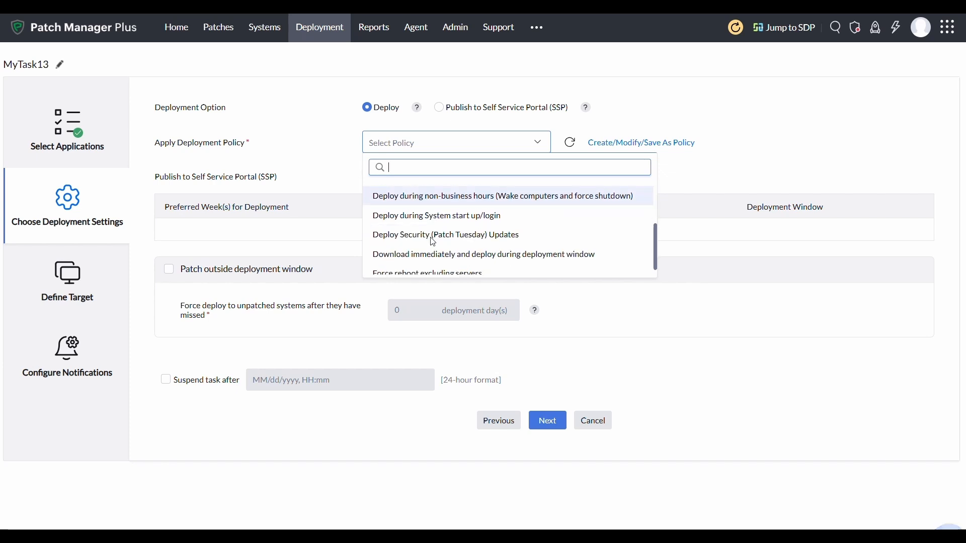
{"action": "scroll", "coordinate": [433, 242], "scroll_direction": "down", "scroll_amount": 1}
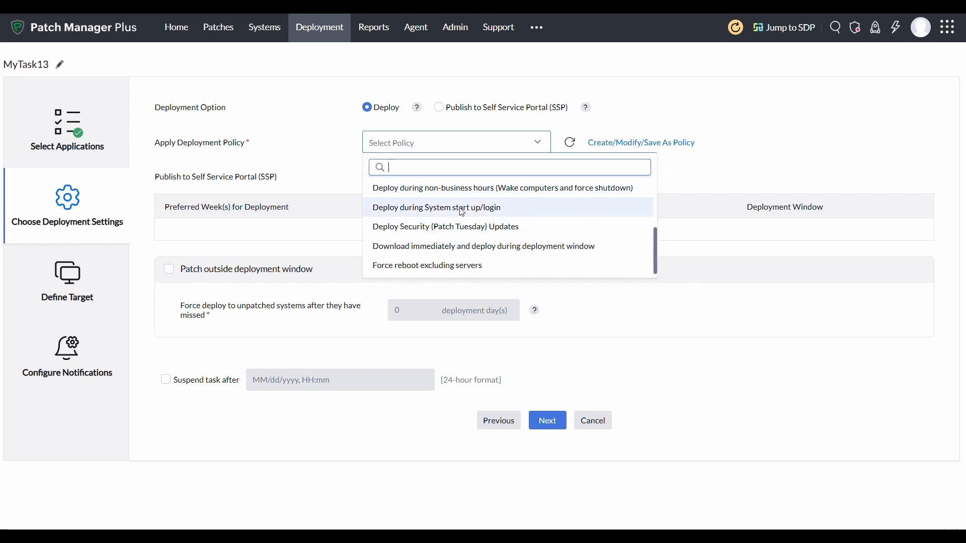
{"action": "scroll", "coordinate": [462, 213], "scroll_direction": "up", "scroll_amount": 3}
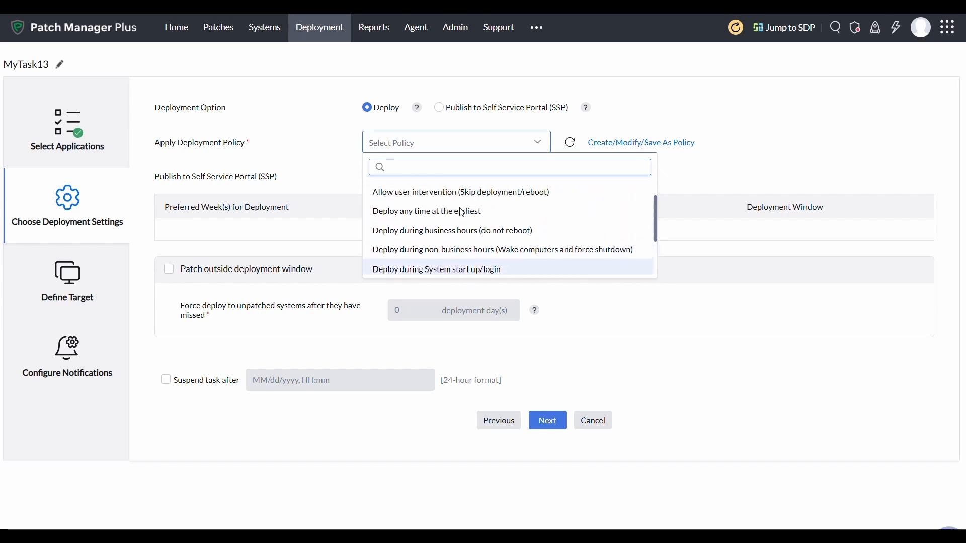
{"action": "left_click", "coordinate": [460, 212]}
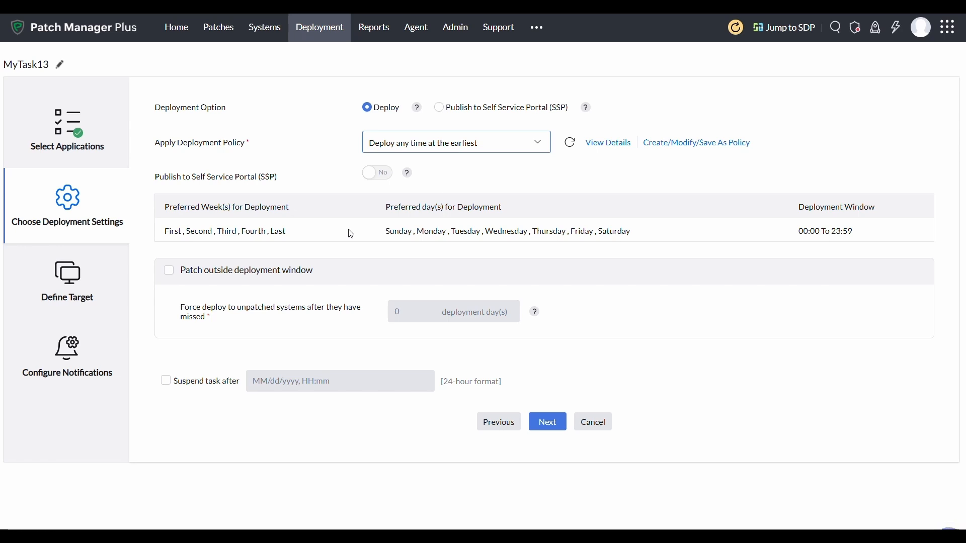
Allow patching outside the deployment window after 4 missed deployment days.
{"action": "left_click", "coordinate": [169, 271]}
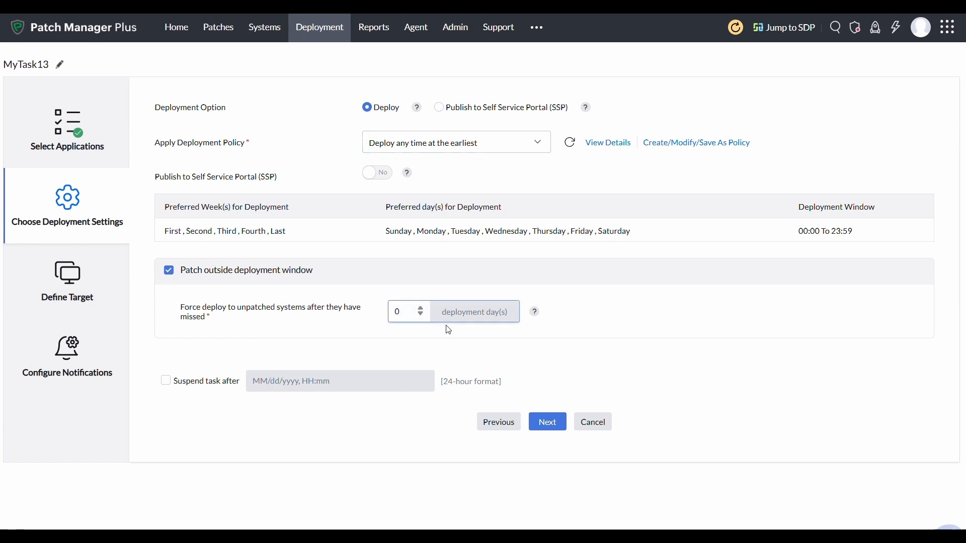
{"action": "left_click", "coordinate": [417, 309]}
{"action": "key", "text": "BackSpace"}
{"action": "type", "text": "4"}
{"action": "mouse_move", "coordinate": [536, 318]}
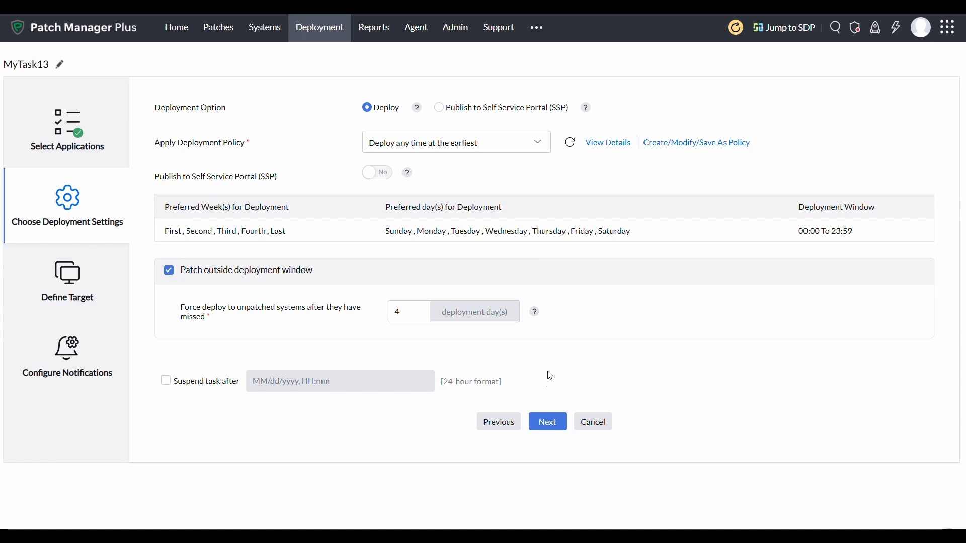
Target the Local Office remote office, leaving filter and exclusion at Domain with nothing chosen.
{"action": "left_click", "coordinate": [549, 424]}
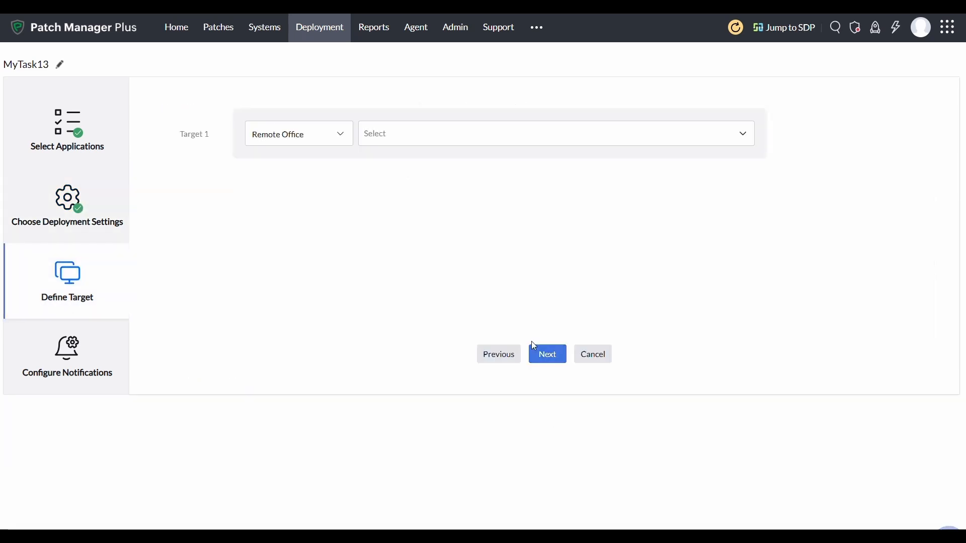
{"action": "left_click", "coordinate": [299, 136]}
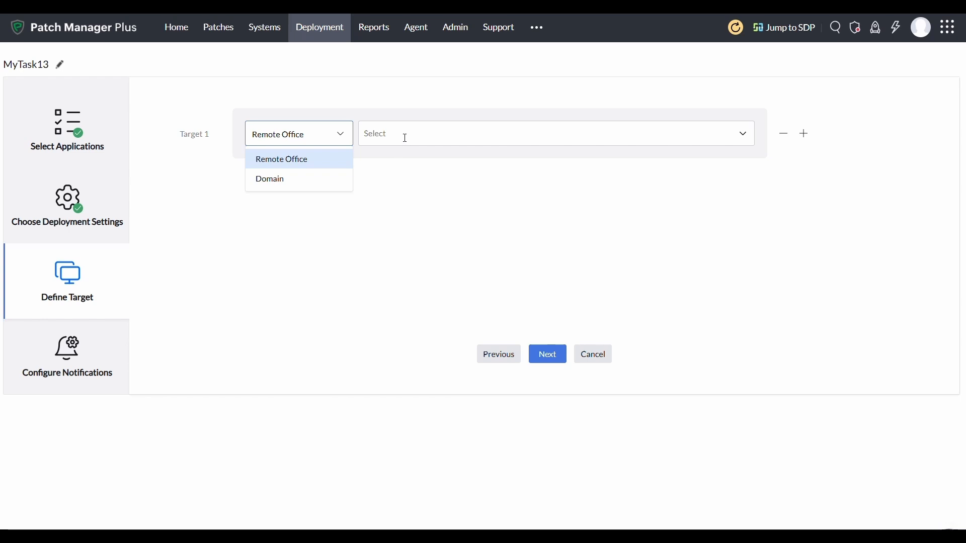
{"action": "left_click", "coordinate": [463, 133]}
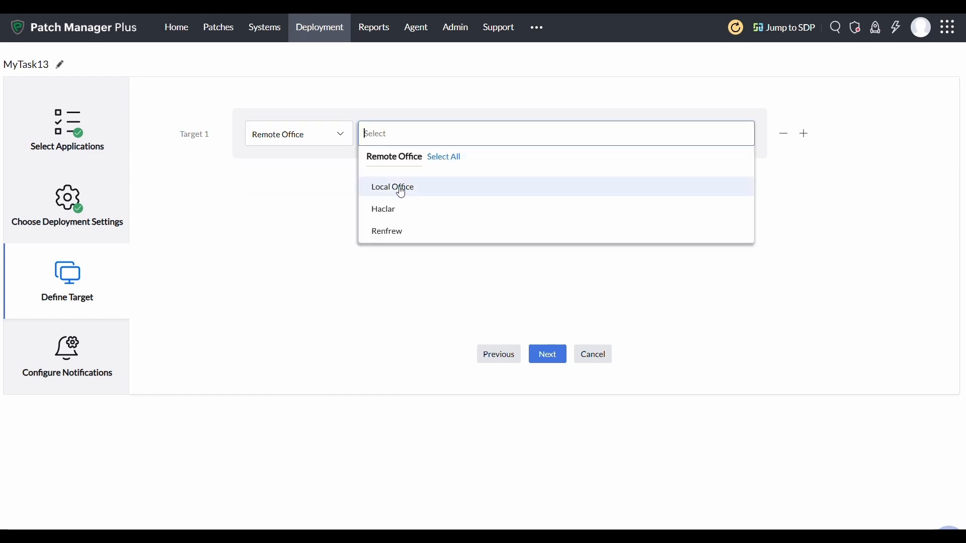
{"action": "left_click", "coordinate": [378, 193]}
{"action": "left_click", "coordinate": [302, 197]}
{"action": "scroll", "coordinate": [302, 286], "scroll_direction": "down", "scroll_amount": 3}
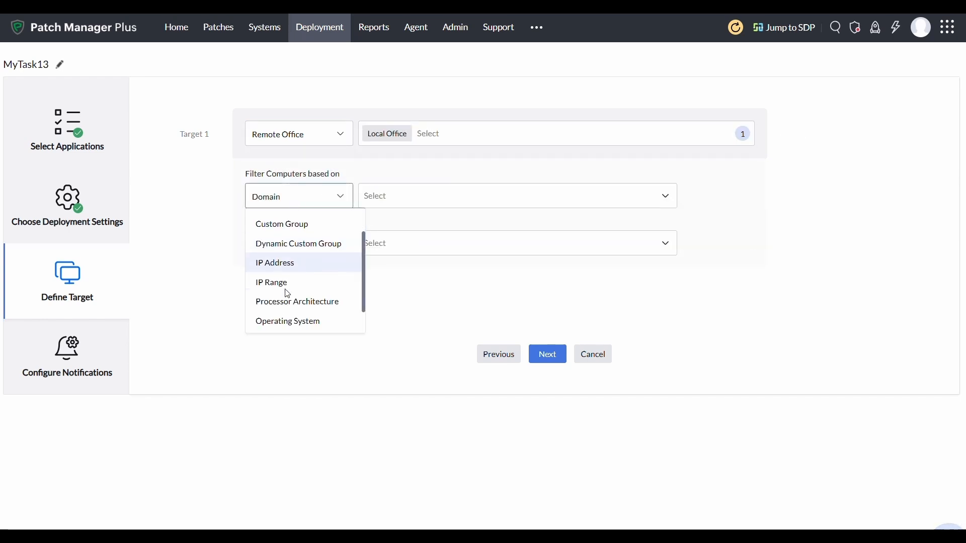
{"action": "left_click", "coordinate": [220, 269]}
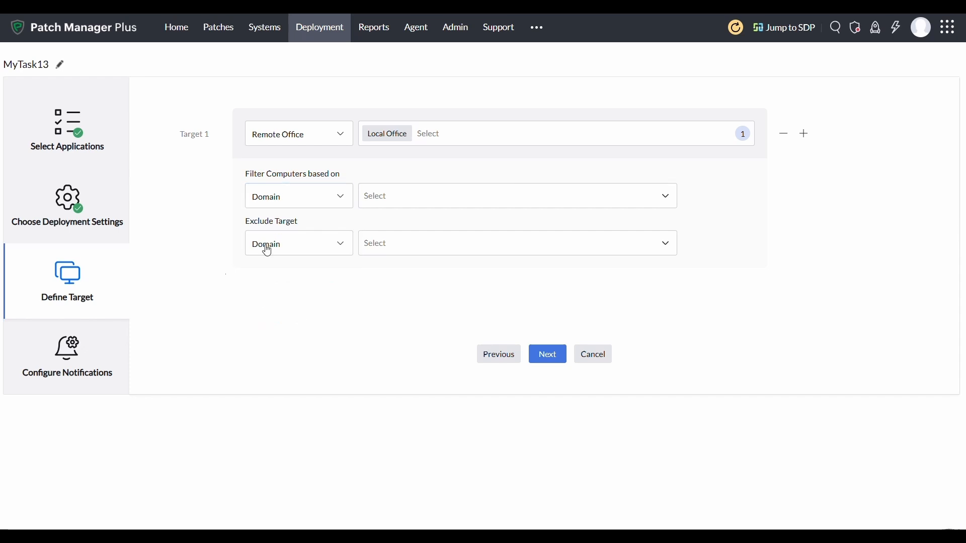
{"action": "left_click", "coordinate": [278, 250]}
{"action": "scroll", "coordinate": [284, 315], "scroll_direction": "down", "scroll_amount": 3}
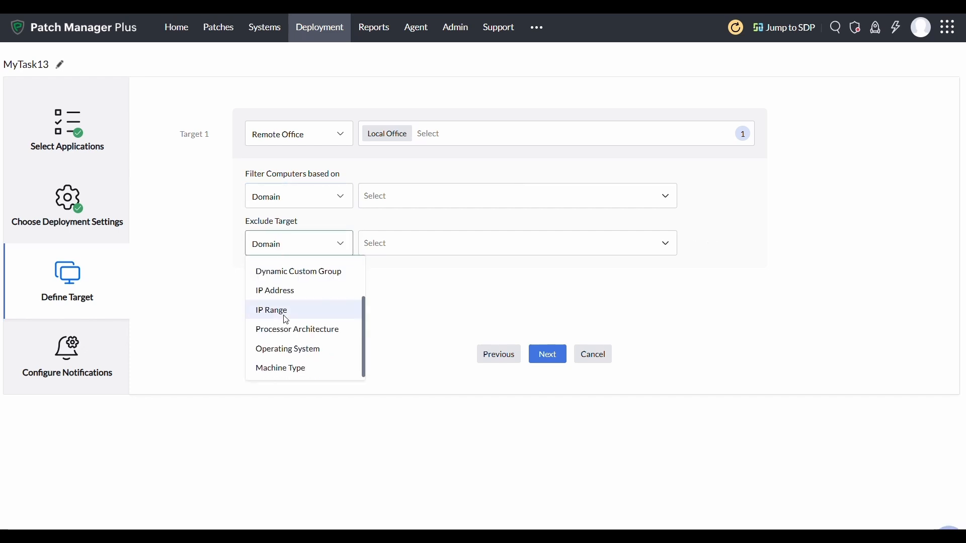
{"action": "left_click", "coordinate": [441, 303]}
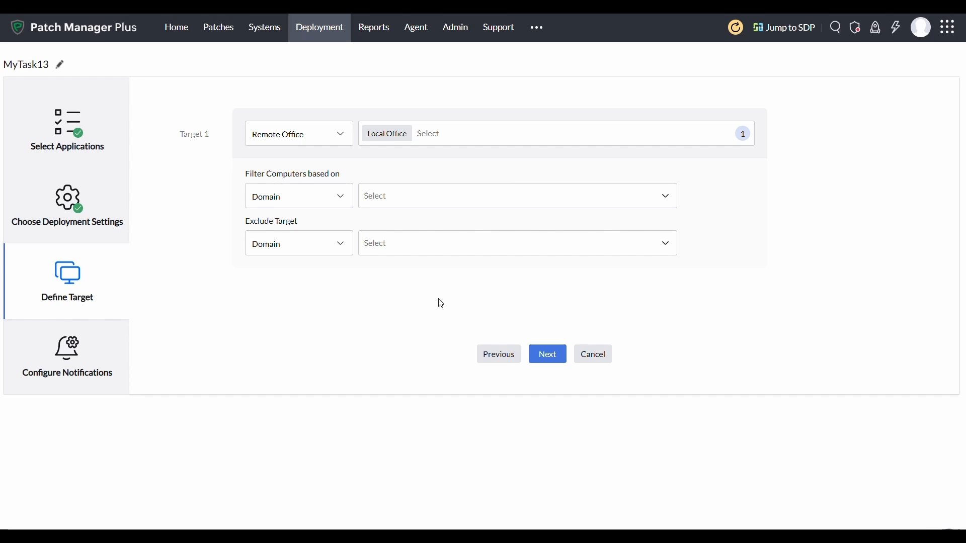
Leave failure and status notifications turned off and save MyTask13.
{"action": "left_click", "coordinate": [554, 360]}
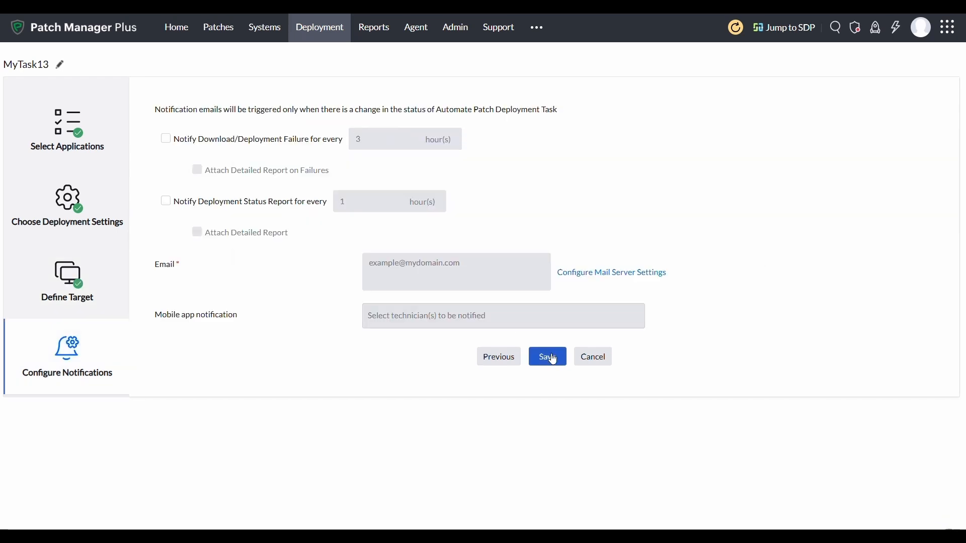
{"action": "left_click", "coordinate": [167, 146]}
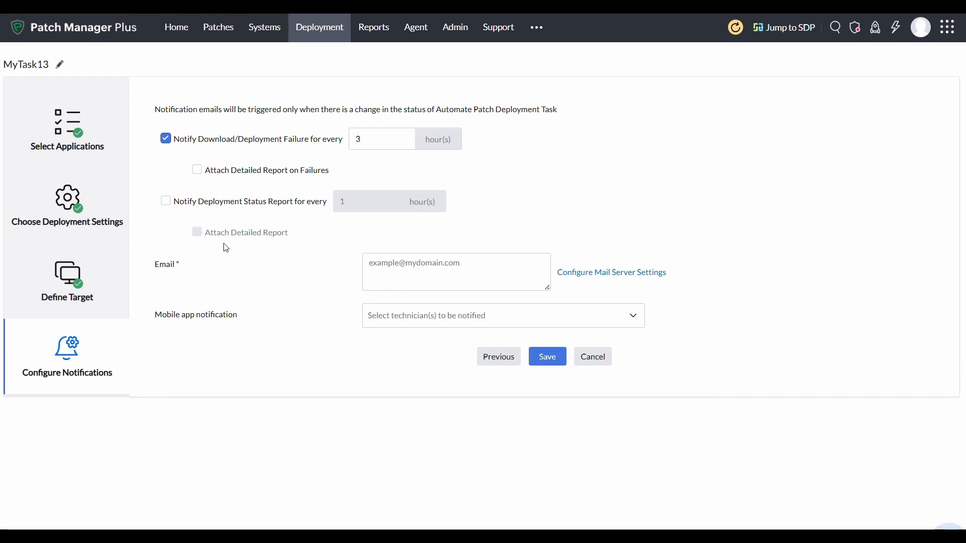
{"action": "left_click", "coordinate": [197, 175]}
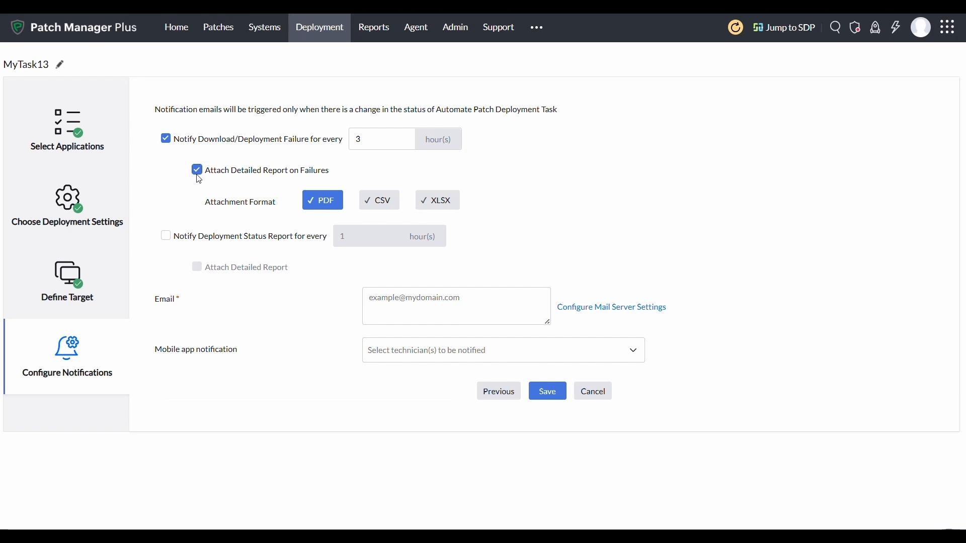
{"action": "left_click", "coordinate": [165, 236]}
{"action": "left_click", "coordinate": [197, 267]}
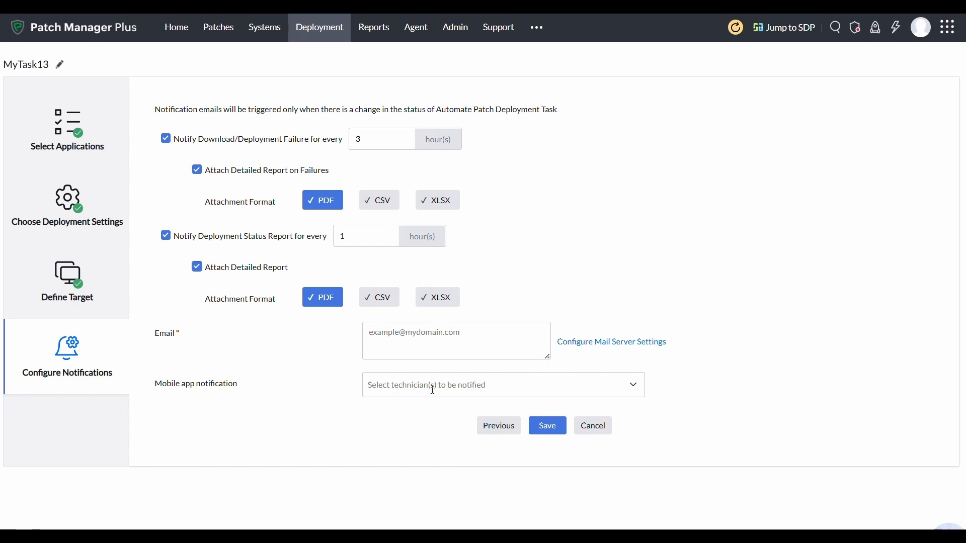
{"action": "left_click", "coordinate": [173, 141]}
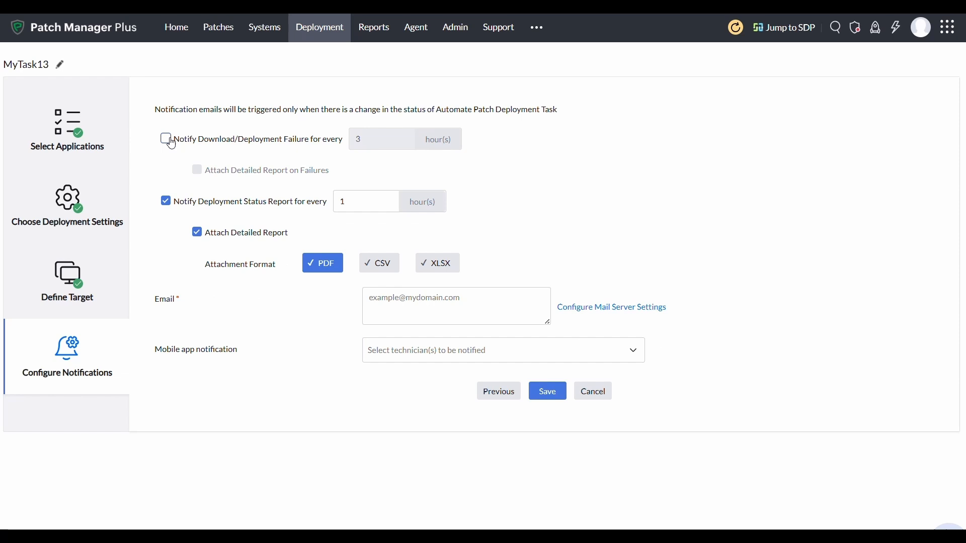
{"action": "left_click", "coordinate": [167, 200]}
{"action": "left_click", "coordinate": [547, 357]}
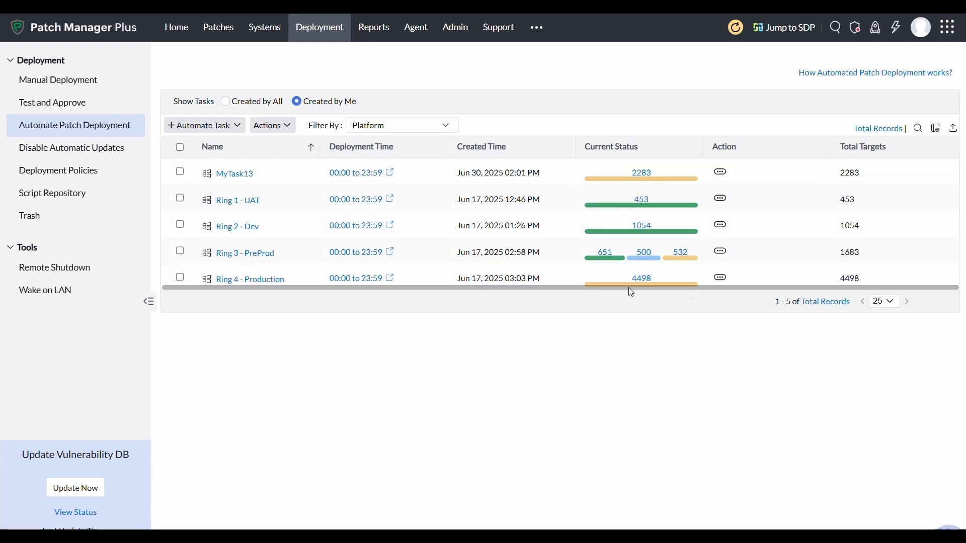
{"action": "mouse_move", "coordinate": [593, 235]}
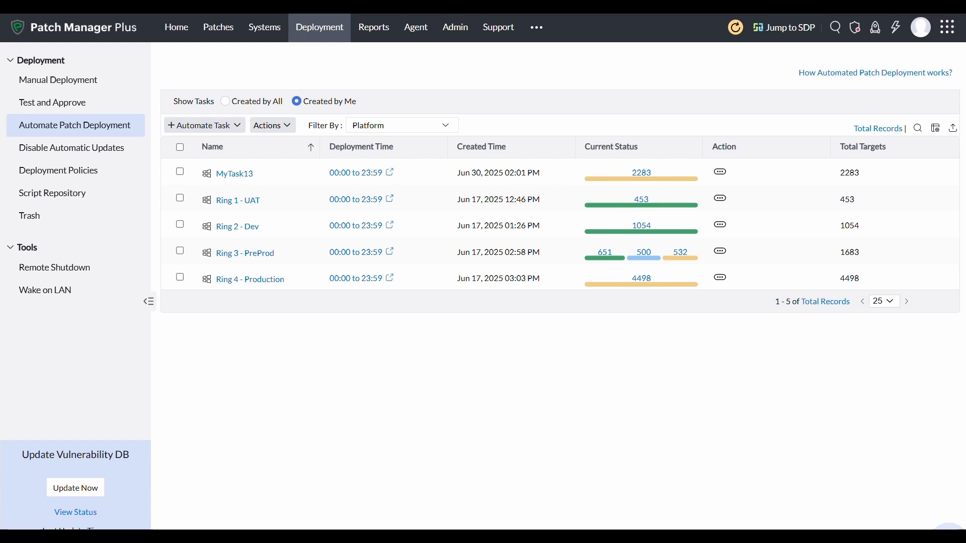
{"action": "left_click", "coordinate": [65, 81]}
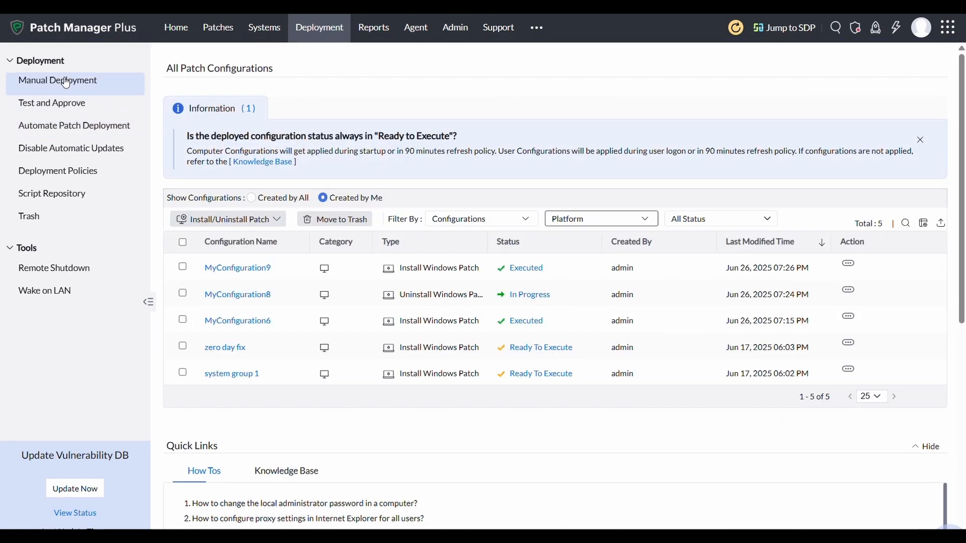
{"action": "left_click", "coordinate": [211, 220]}
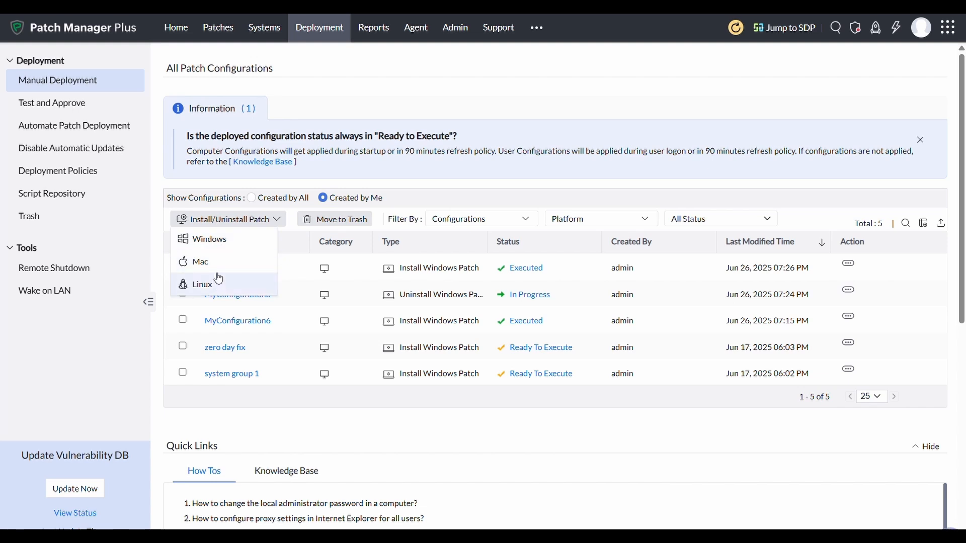
{"action": "left_click", "coordinate": [225, 245]}
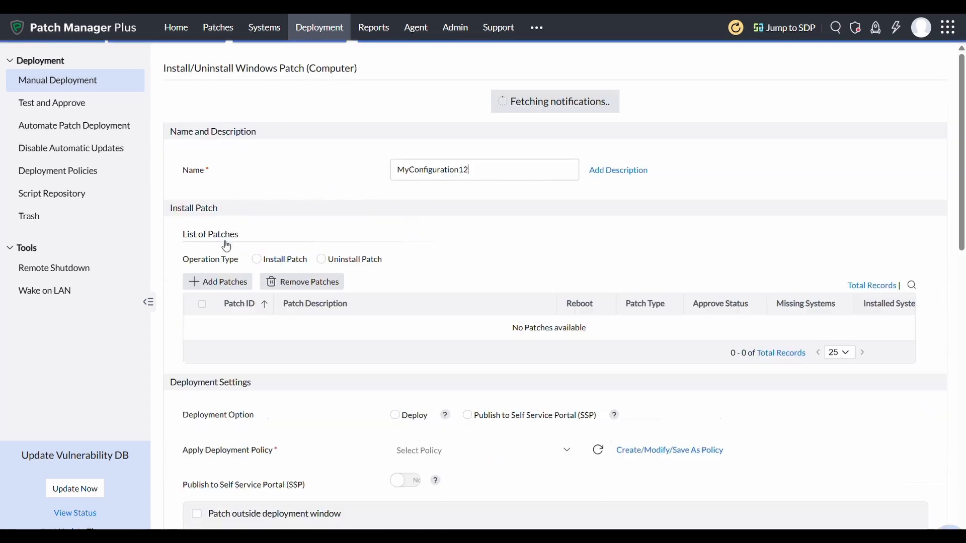
{"action": "scroll", "coordinate": [428, 262], "scroll_direction": "down", "scroll_amount": 3}
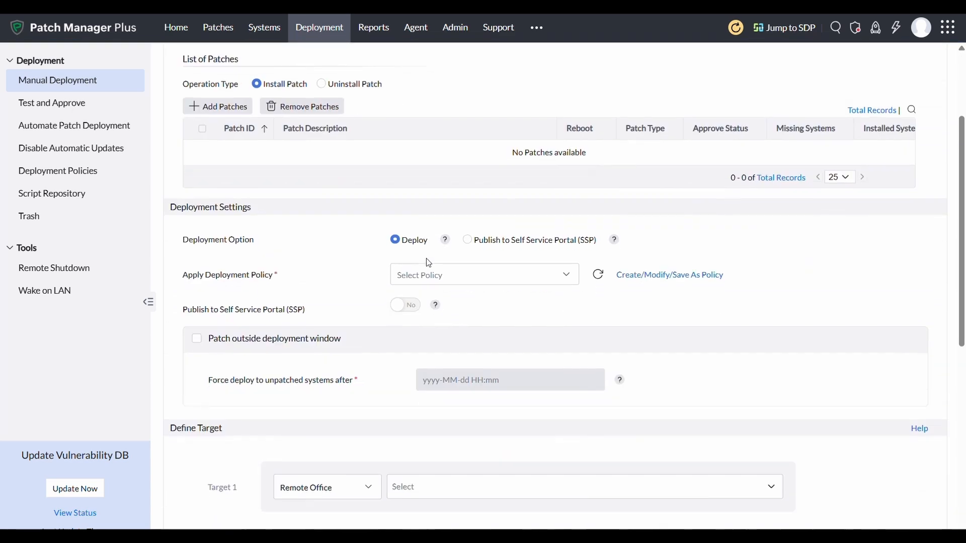
{"action": "scroll", "coordinate": [428, 263], "scroll_direction": "down", "scroll_amount": 2}
{"action": "scroll", "coordinate": [426, 258], "scroll_direction": "down", "scroll_amount": 1}
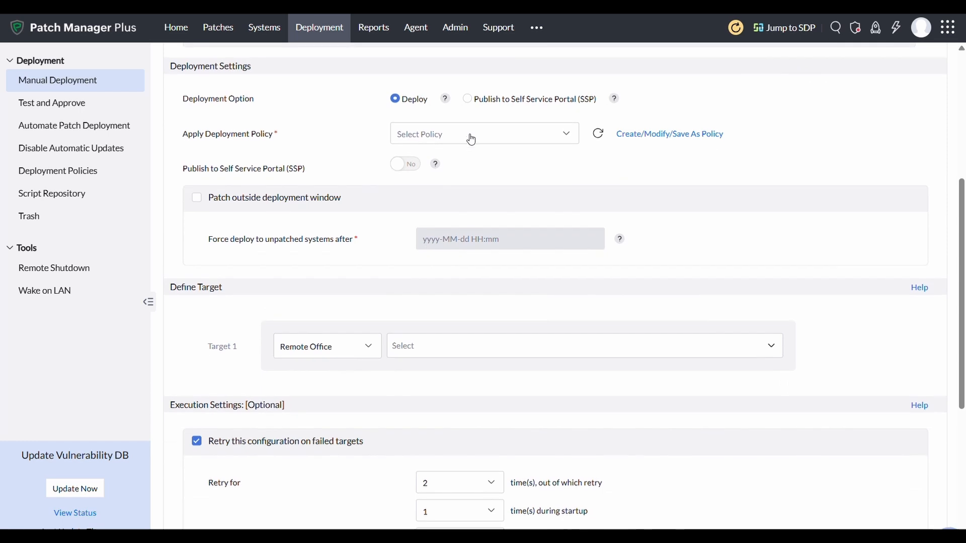
{"action": "left_click", "coordinate": [471, 143]}
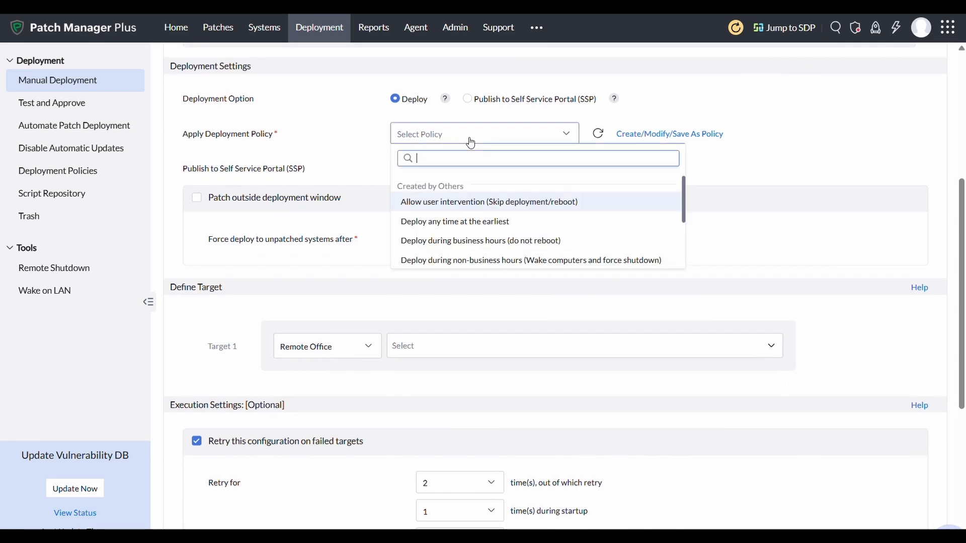
{"action": "left_click", "coordinate": [470, 143]}
{"action": "scroll", "coordinate": [451, 213], "scroll_direction": "down", "scroll_amount": 2}
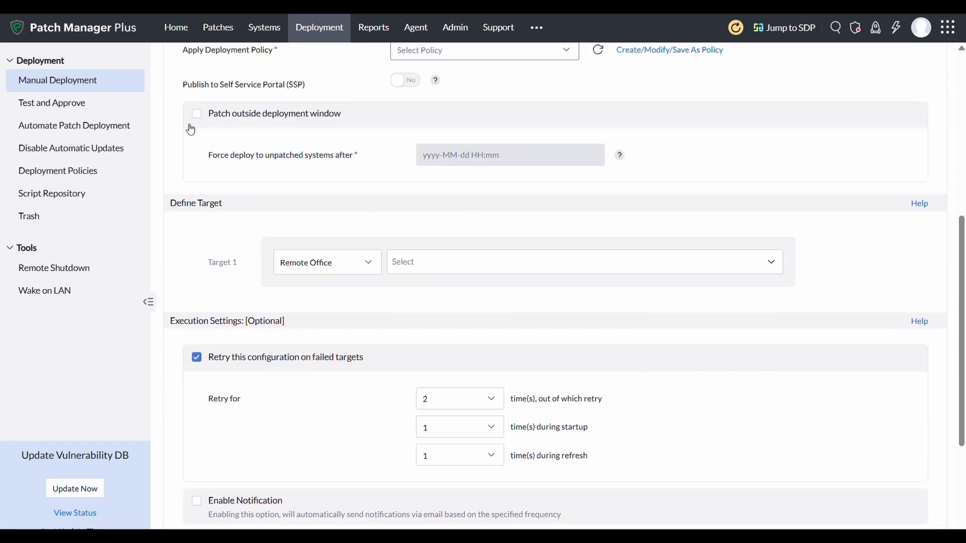
{"action": "scroll", "coordinate": [240, 264], "scroll_direction": "down", "scroll_amount": 3}
{"action": "scroll", "coordinate": [239, 264], "scroll_direction": "down", "scroll_amount": 3}
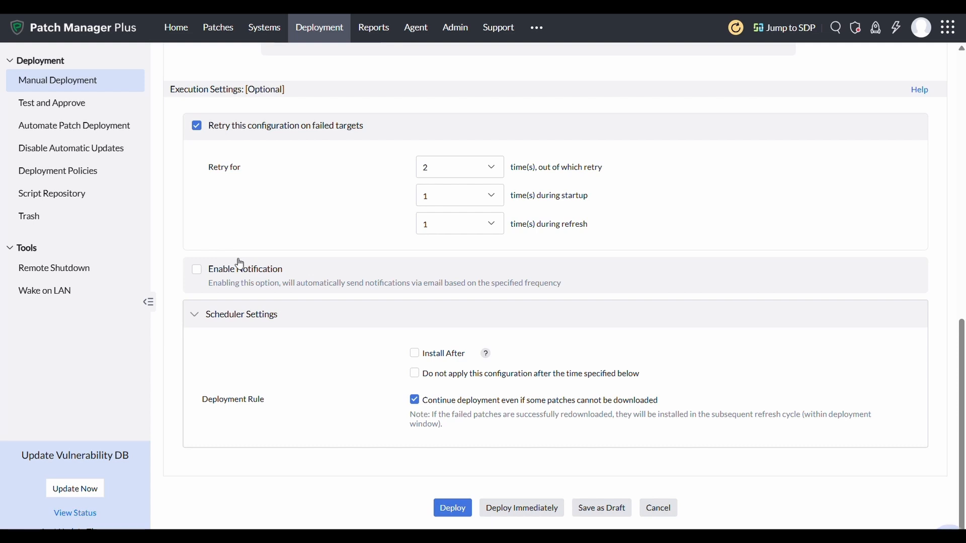
Create a new deployment policy scheduled for all weeks and all days.
{"action": "left_click", "coordinate": [58, 179]}
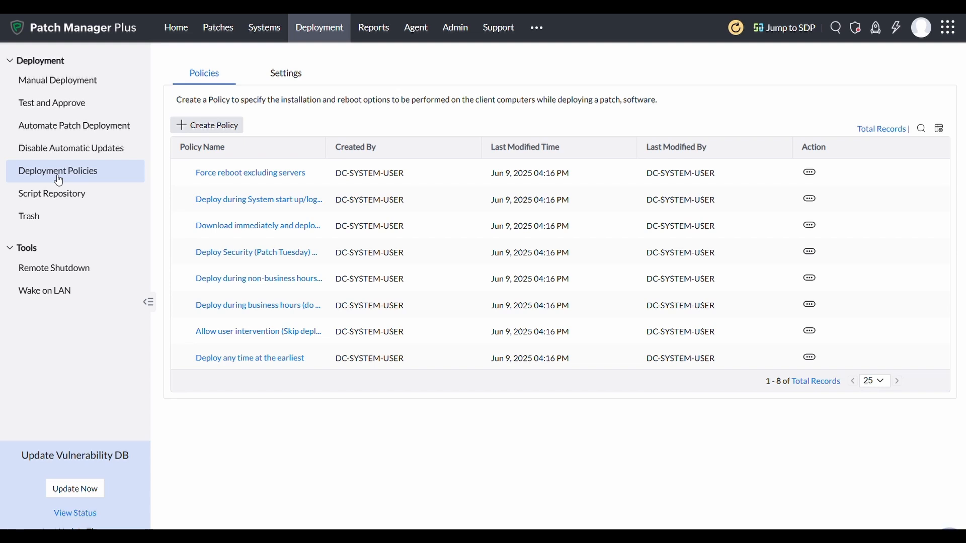
{"action": "left_click", "coordinate": [216, 133]}
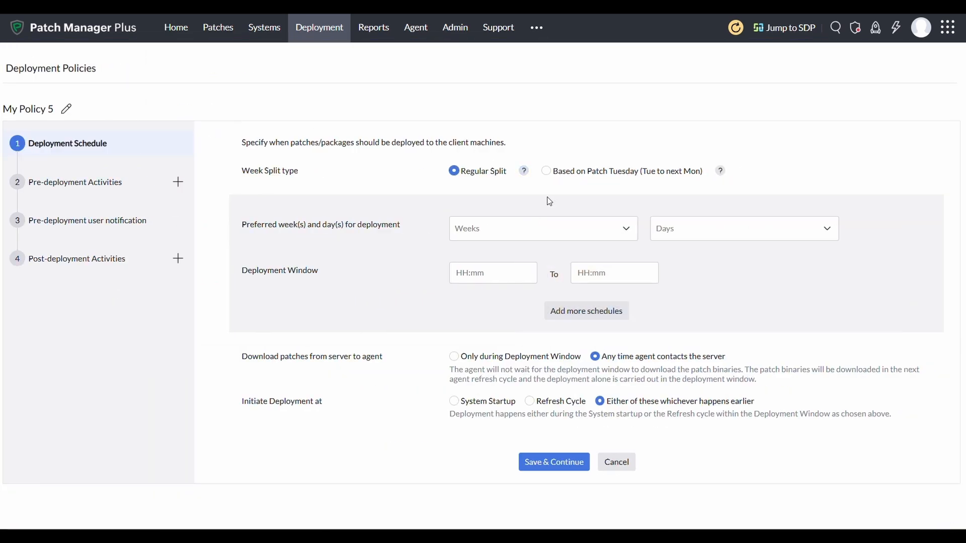
{"action": "left_click", "coordinate": [508, 229]}
{"action": "left_click", "coordinate": [622, 254]}
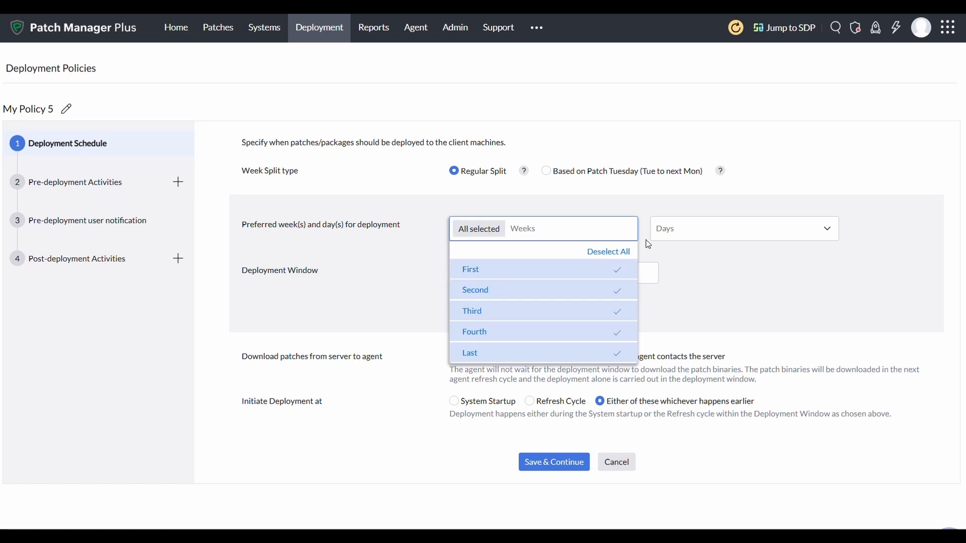
{"action": "left_click", "coordinate": [711, 227]}
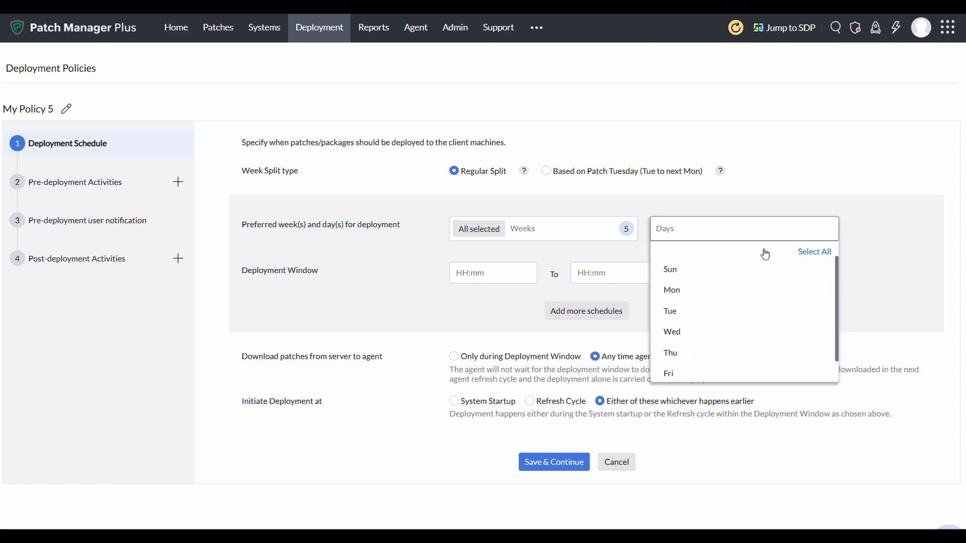
{"action": "left_click", "coordinate": [805, 253]}
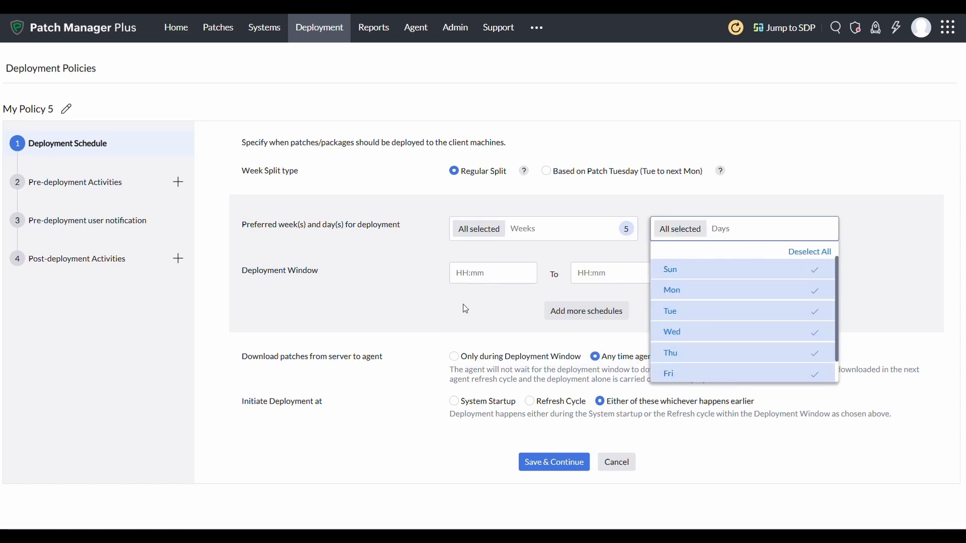
Set the deployment window from 00:00 to 23:59.
{"action": "left_click", "coordinate": [458, 274]}
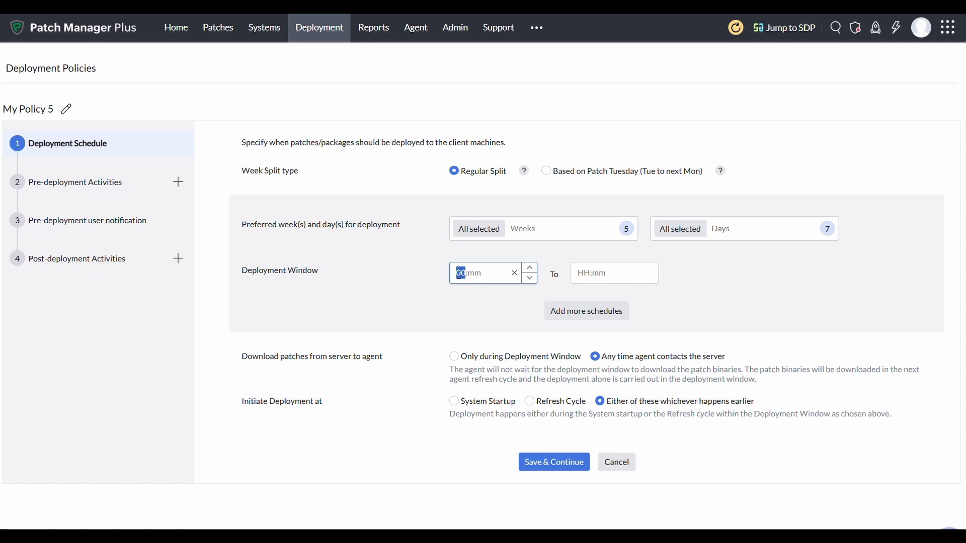
{"action": "type", "text": "00"}
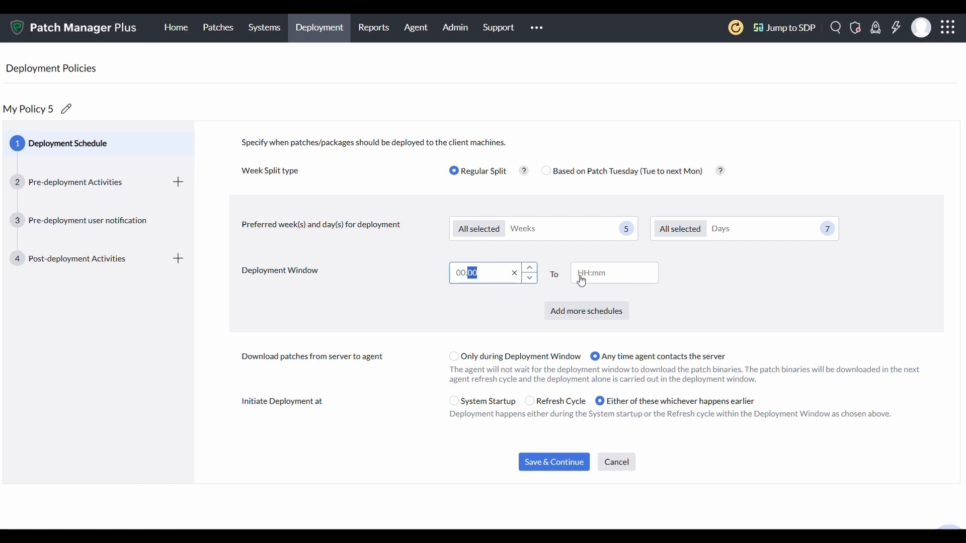
{"action": "left_click", "coordinate": [580, 274]}
{"action": "type", "text": "13"}
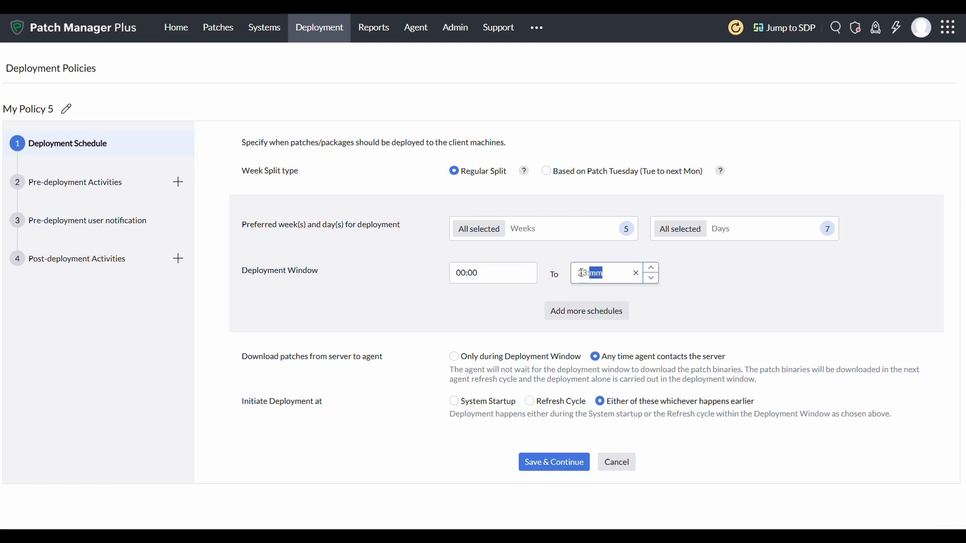
{"action": "type", "text": "59"}
{"action": "left_click", "coordinate": [720, 460]}
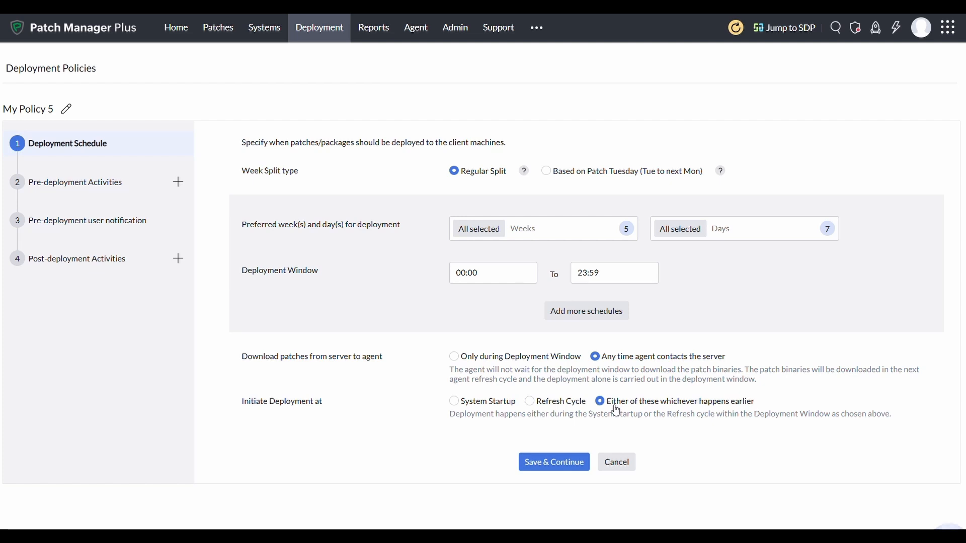
Add Wake-on-LAN and User Notification as My Policy 5's pre-deployment activities.
{"action": "left_click", "coordinate": [560, 465]}
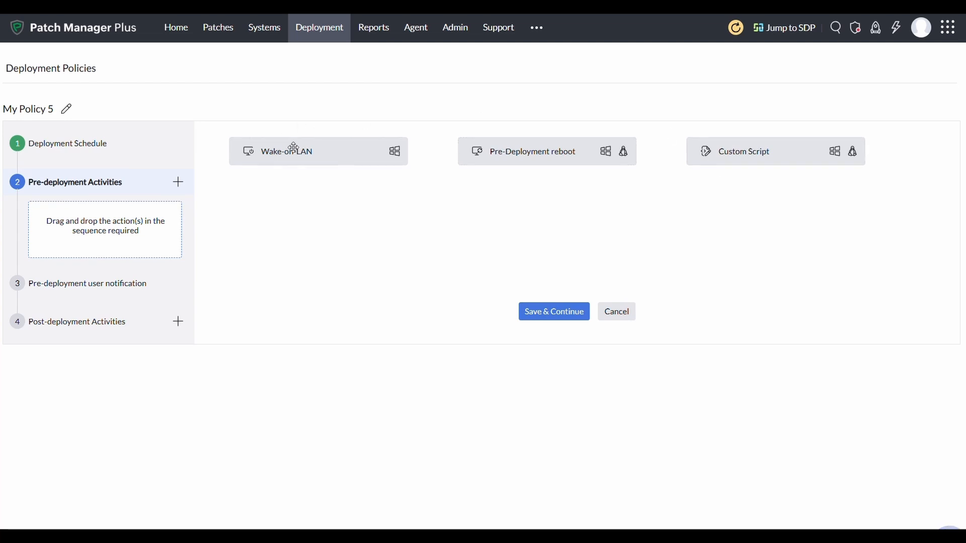
{"action": "left_click_drag", "start_coordinate": [294, 149], "coordinate": [107, 227]}
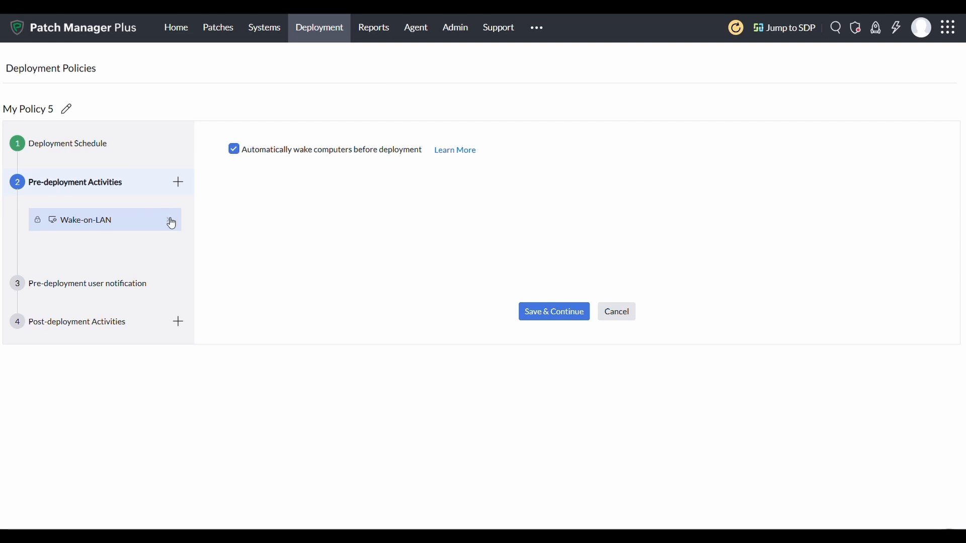
{"action": "left_click", "coordinate": [118, 293]}
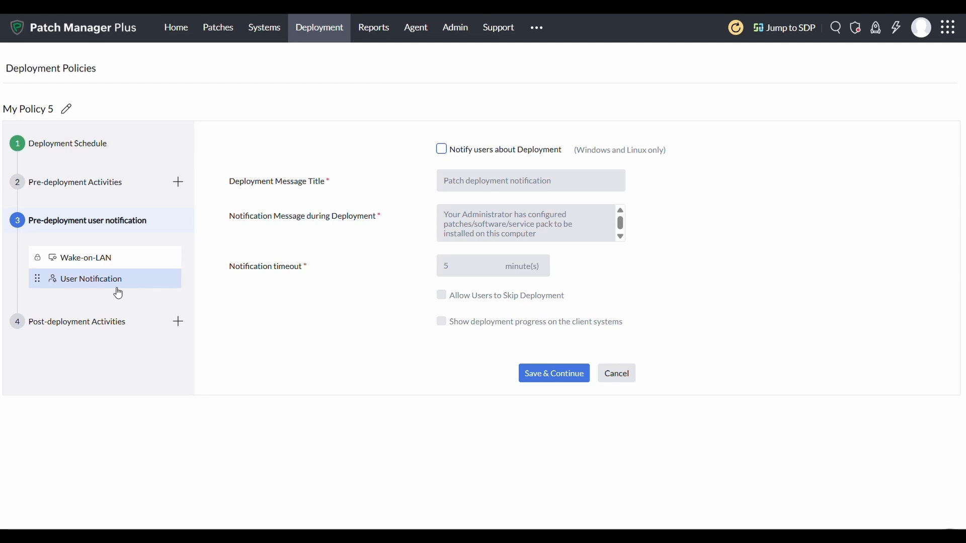
Turn on Notify users with skipping and progress display off, save, and exit the policy editor.
{"action": "left_click", "coordinate": [442, 150]}
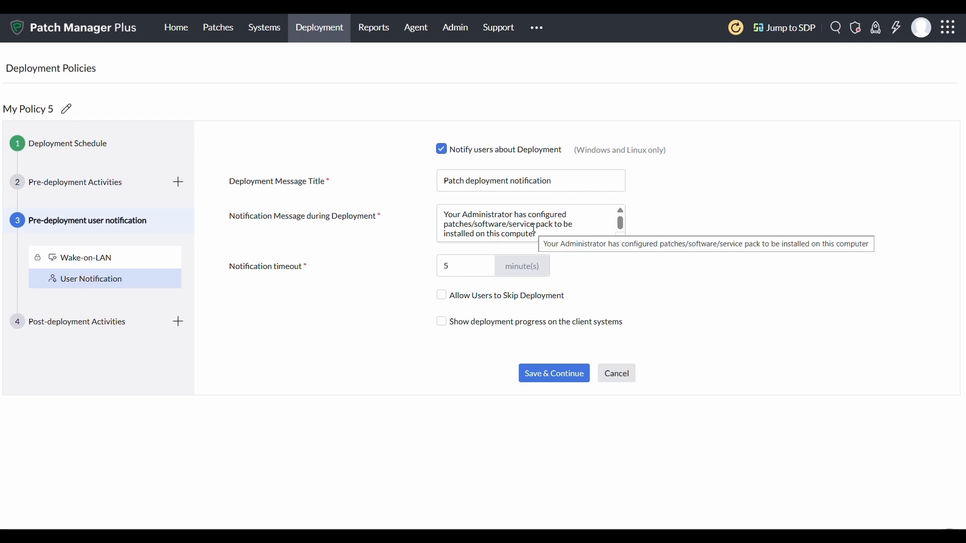
{"action": "left_click", "coordinate": [443, 298]}
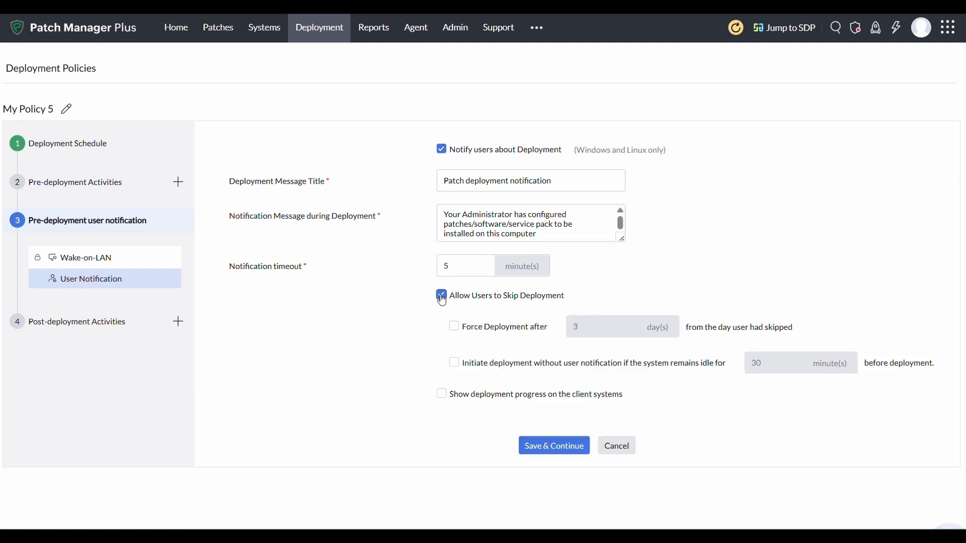
{"action": "left_click", "coordinate": [443, 396]}
{"action": "left_click", "coordinate": [443, 395]}
{"action": "left_click", "coordinate": [442, 297]}
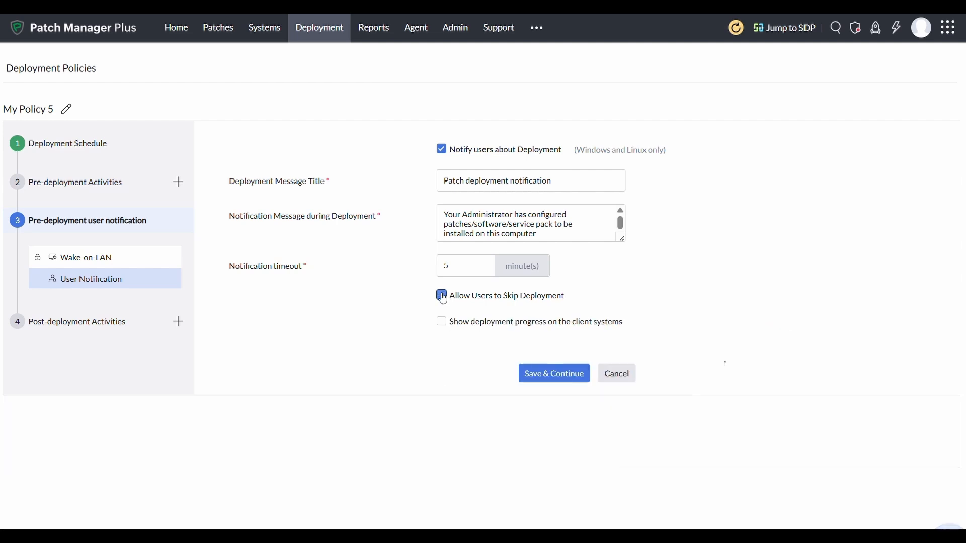
{"action": "left_click", "coordinate": [555, 375]}
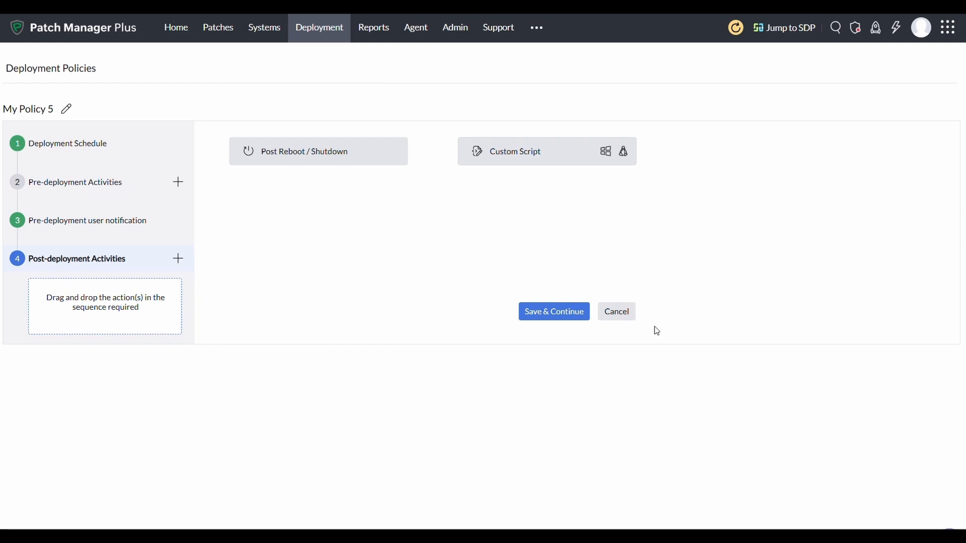
{"action": "left_click", "coordinate": [618, 312]}
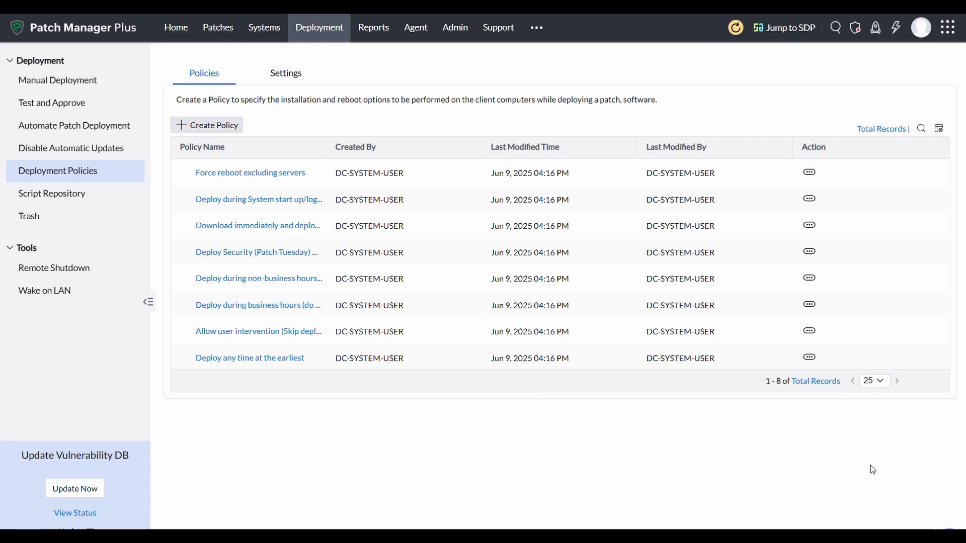
View the Patch Compliance, System Compliance and col query reports.
{"action": "left_click", "coordinate": [373, 35]}
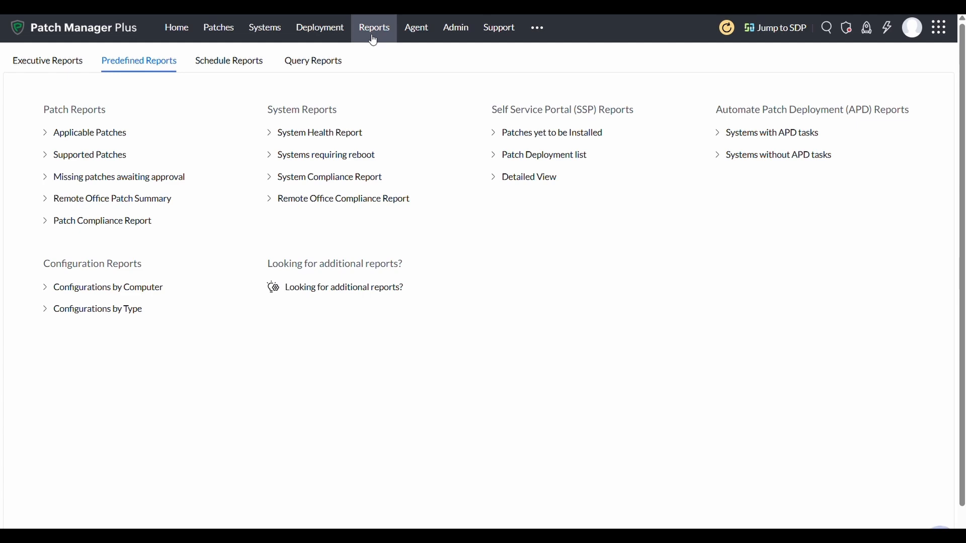
{"action": "left_click", "coordinate": [134, 225]}
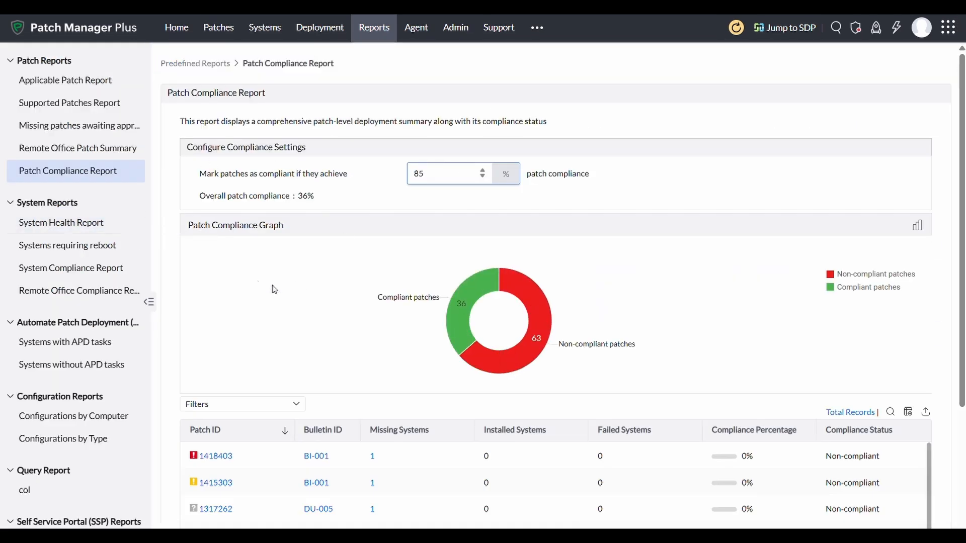
{"action": "left_click", "coordinate": [71, 269]}
{"action": "scroll", "coordinate": [69, 331], "scroll_direction": "down", "scroll_amount": 1}
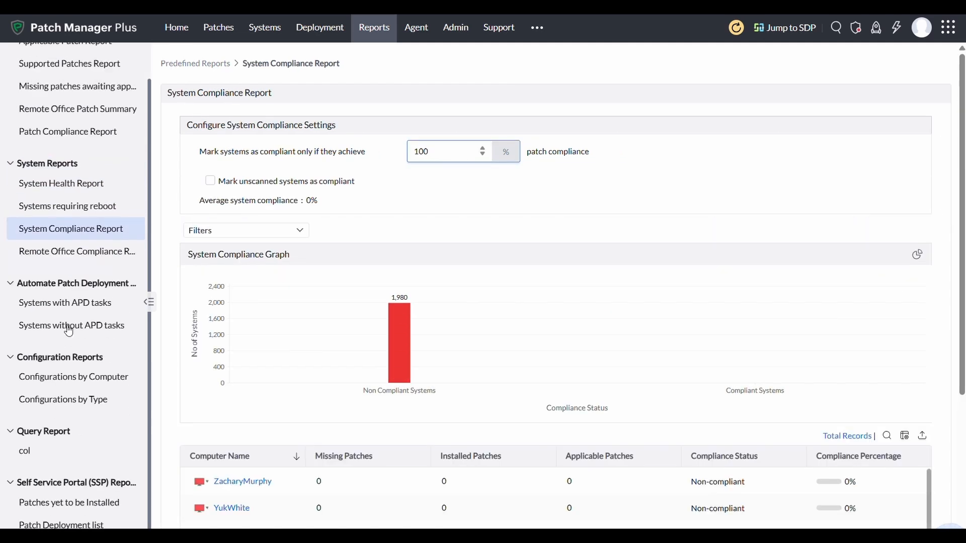
{"action": "scroll", "coordinate": [68, 331], "scroll_direction": "up", "scroll_amount": 1}
{"action": "scroll", "coordinate": [69, 331], "scroll_direction": "down", "scroll_amount": 1}
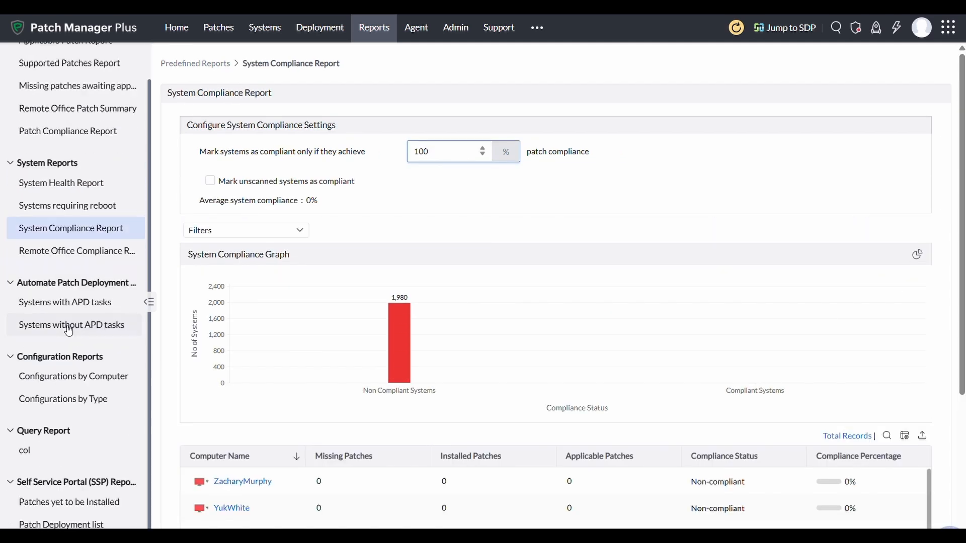
{"action": "left_click", "coordinate": [28, 453]}
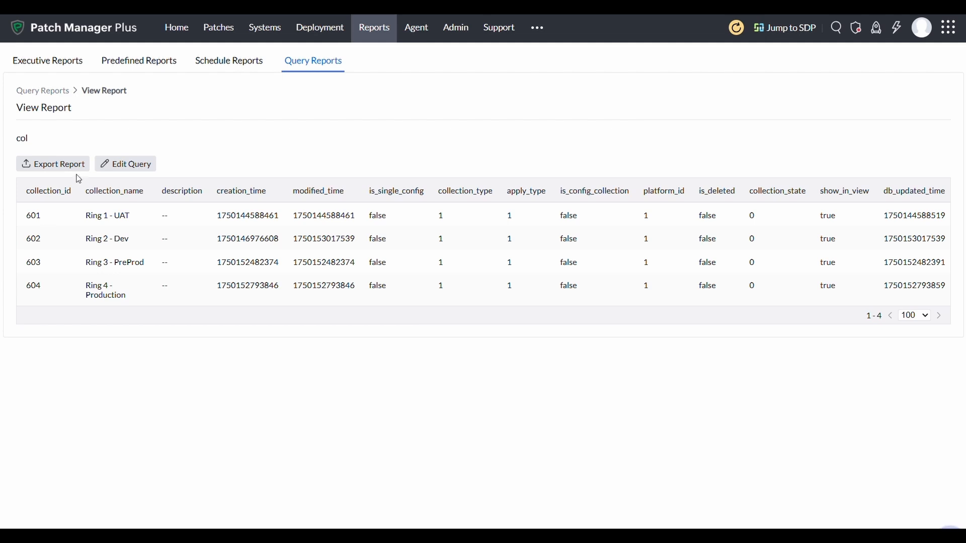
Look over Schedule Reports and the Add Schedule Report form, then return to Predefined Reports.
{"action": "left_click", "coordinate": [224, 66]}
{"action": "left_click", "coordinate": [86, 99]}
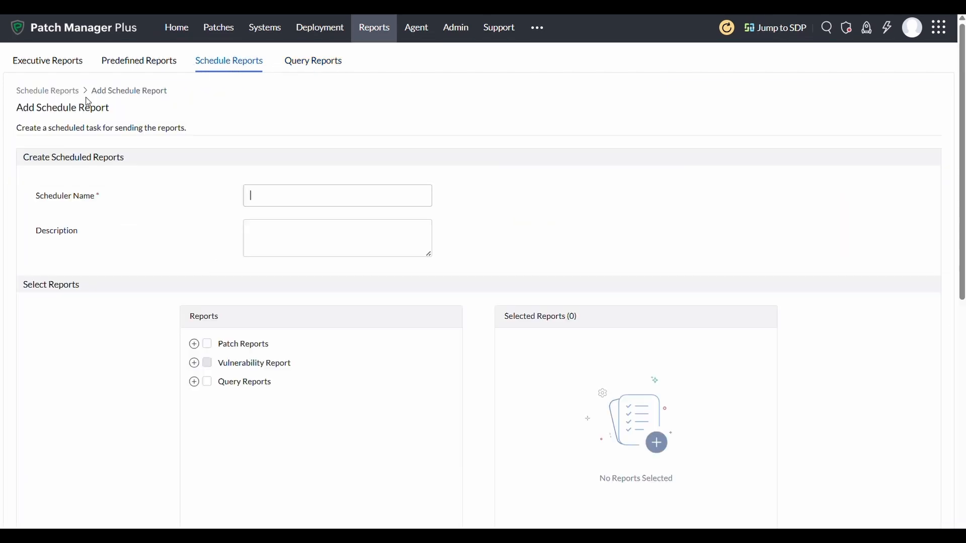
{"action": "scroll", "coordinate": [294, 319], "scroll_direction": "down", "scroll_amount": 3}
{"action": "scroll", "coordinate": [294, 319], "scroll_direction": "down", "scroll_amount": 9}
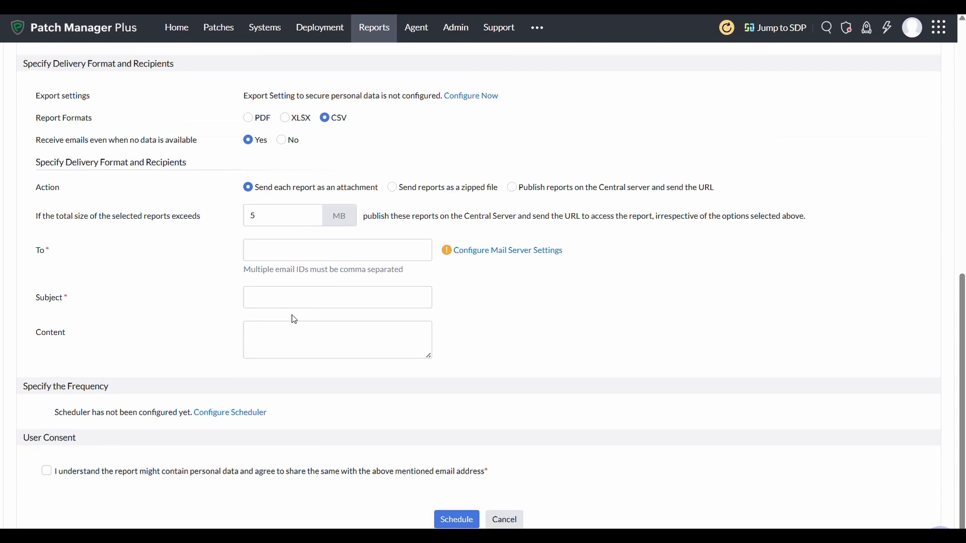
{"action": "scroll", "coordinate": [294, 319], "scroll_direction": "up", "scroll_amount": 12}
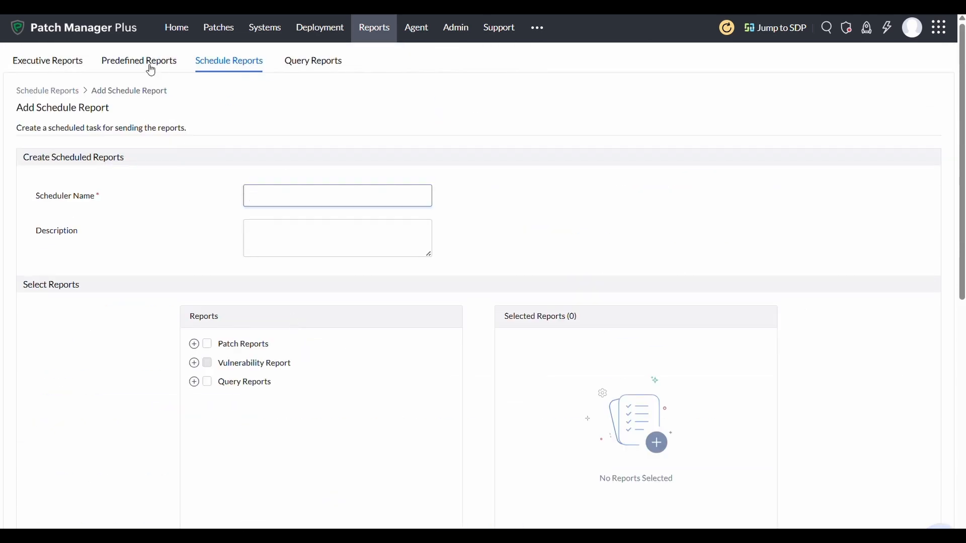
{"action": "left_click", "coordinate": [150, 67]}
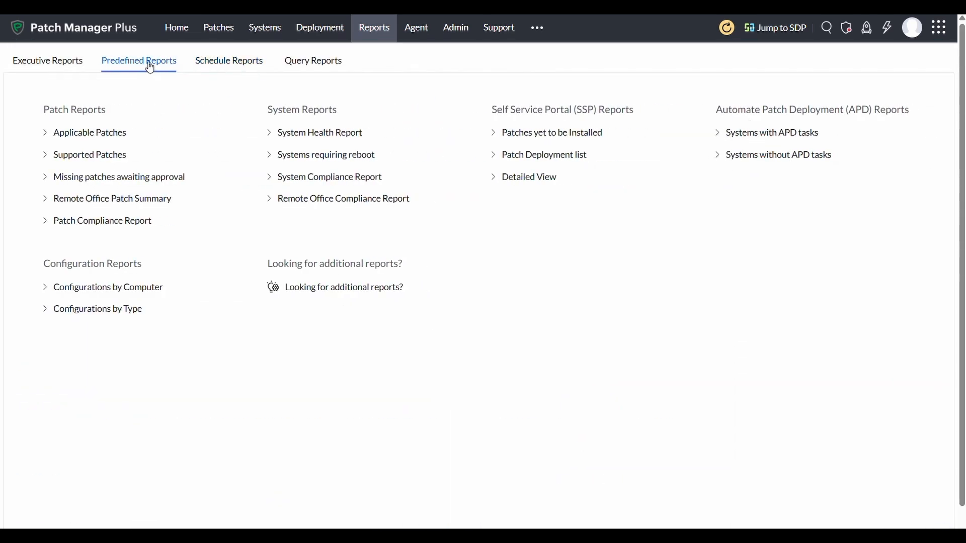